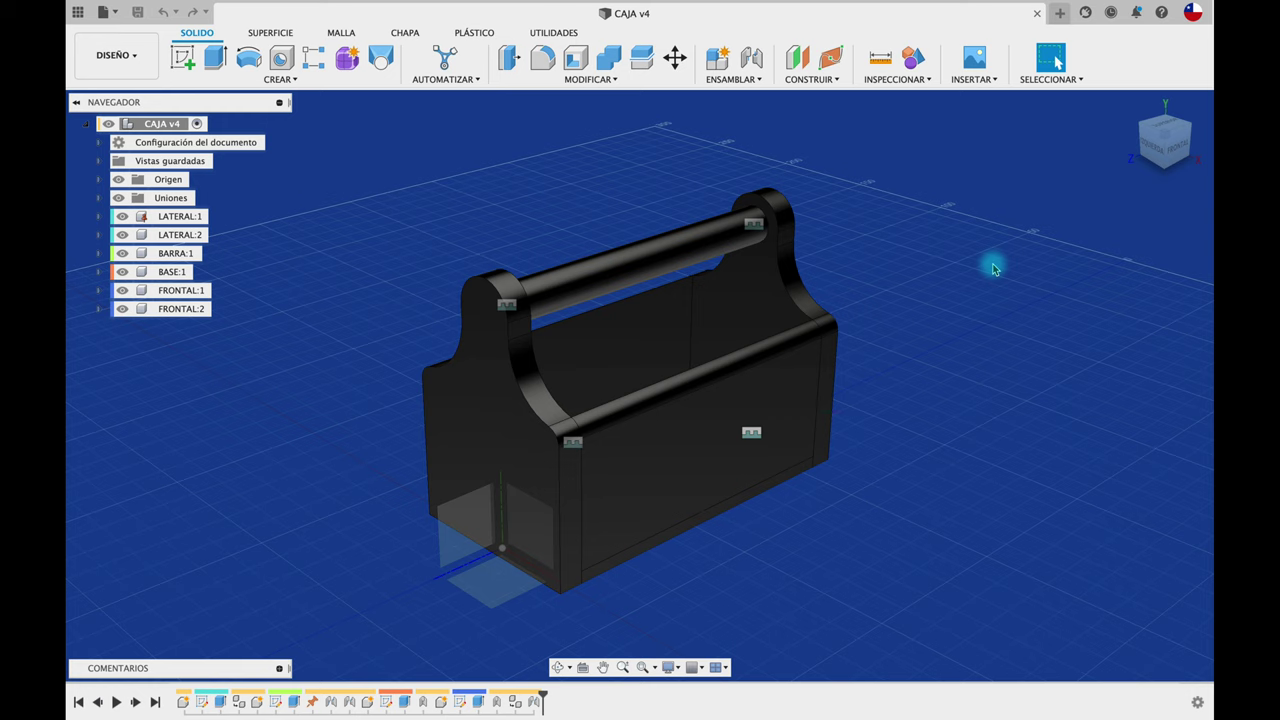
Orbit the CAJA v4 toolbox to view it from further right
middle_click_drag(970, 257, 920, 230, "shift")
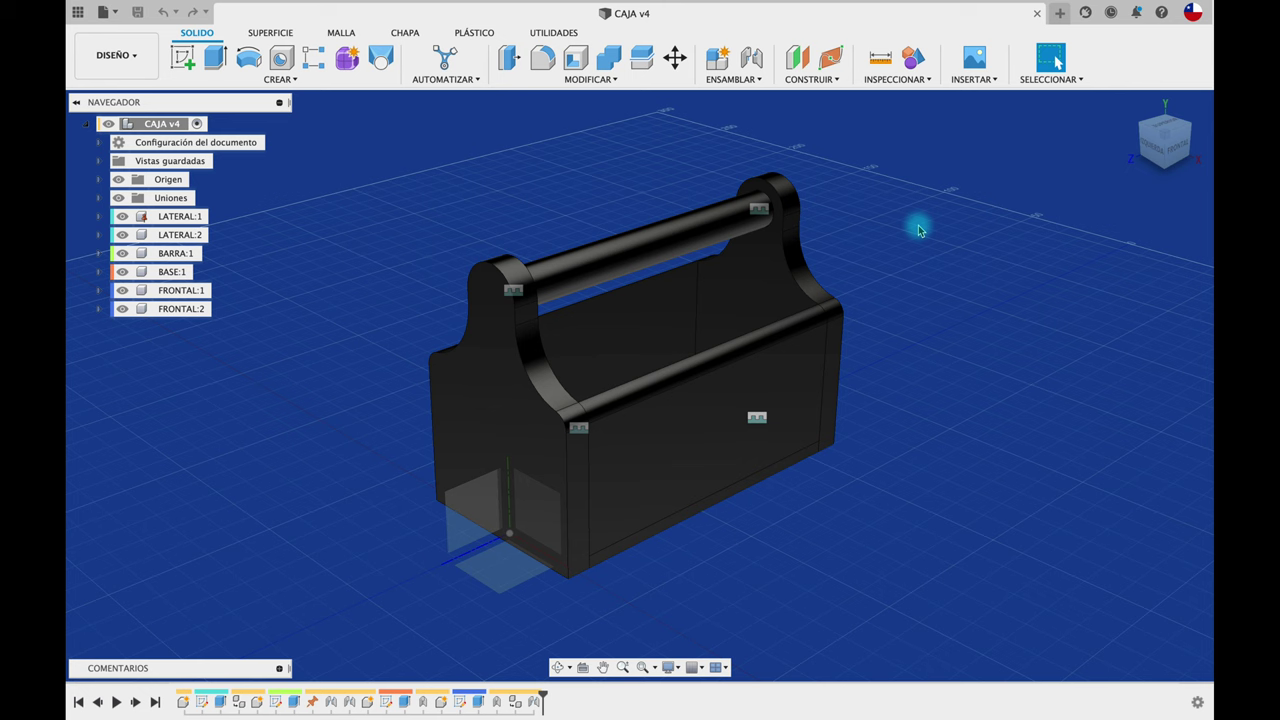
middle_click_drag(920, 230, 917, 224, "shift")
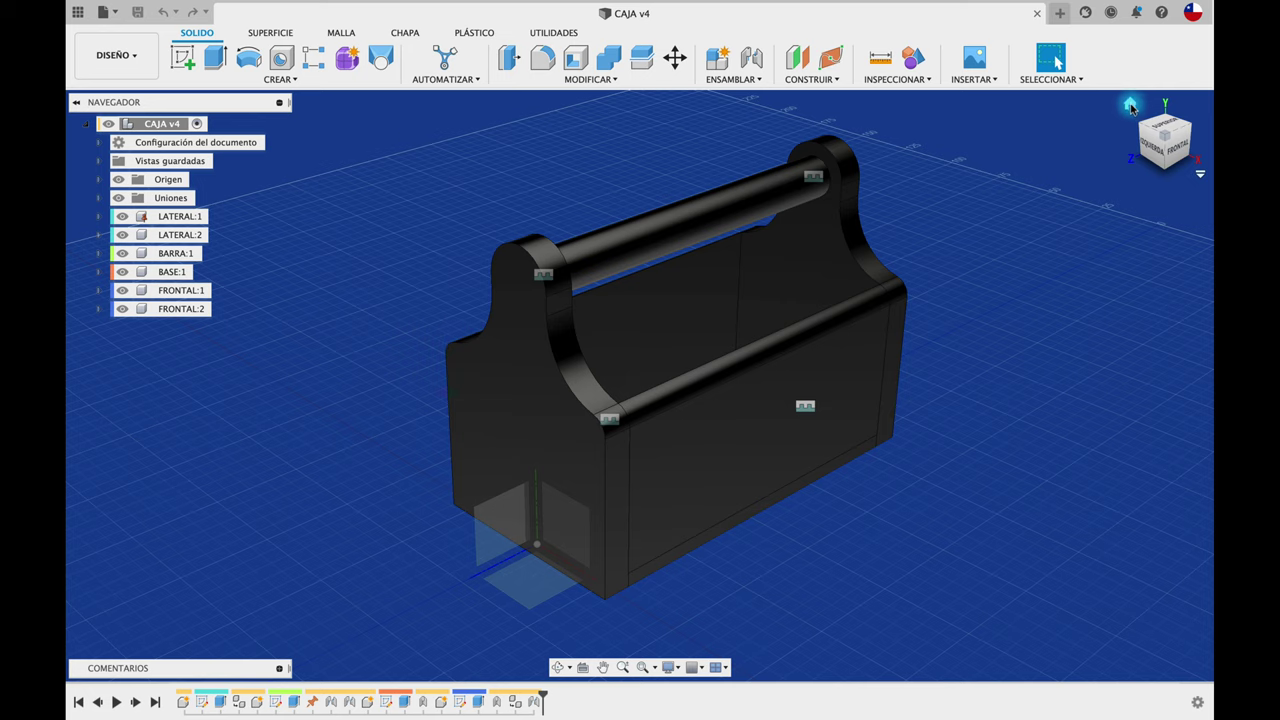
Preview the toolbox from the home view, a corner preset and underneath, then orbit slightly
left_click(1130, 106)
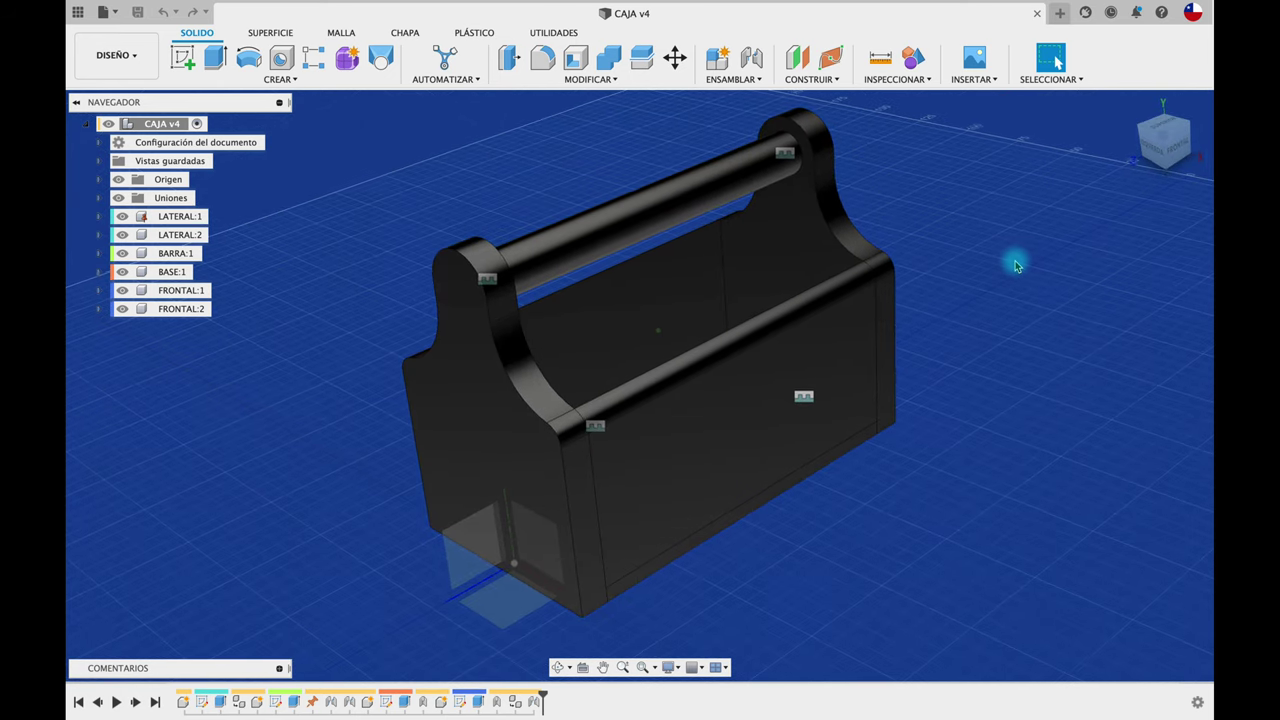
left_click(1166, 137)
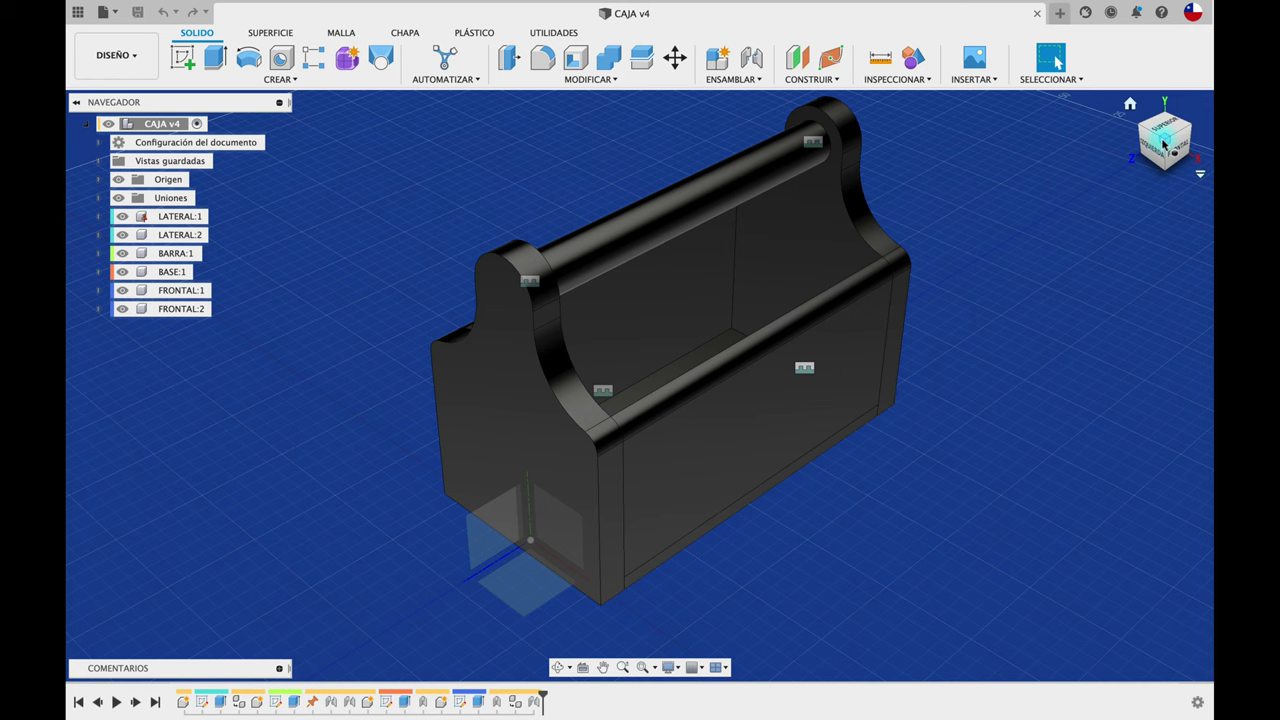
left_click(1130, 104)
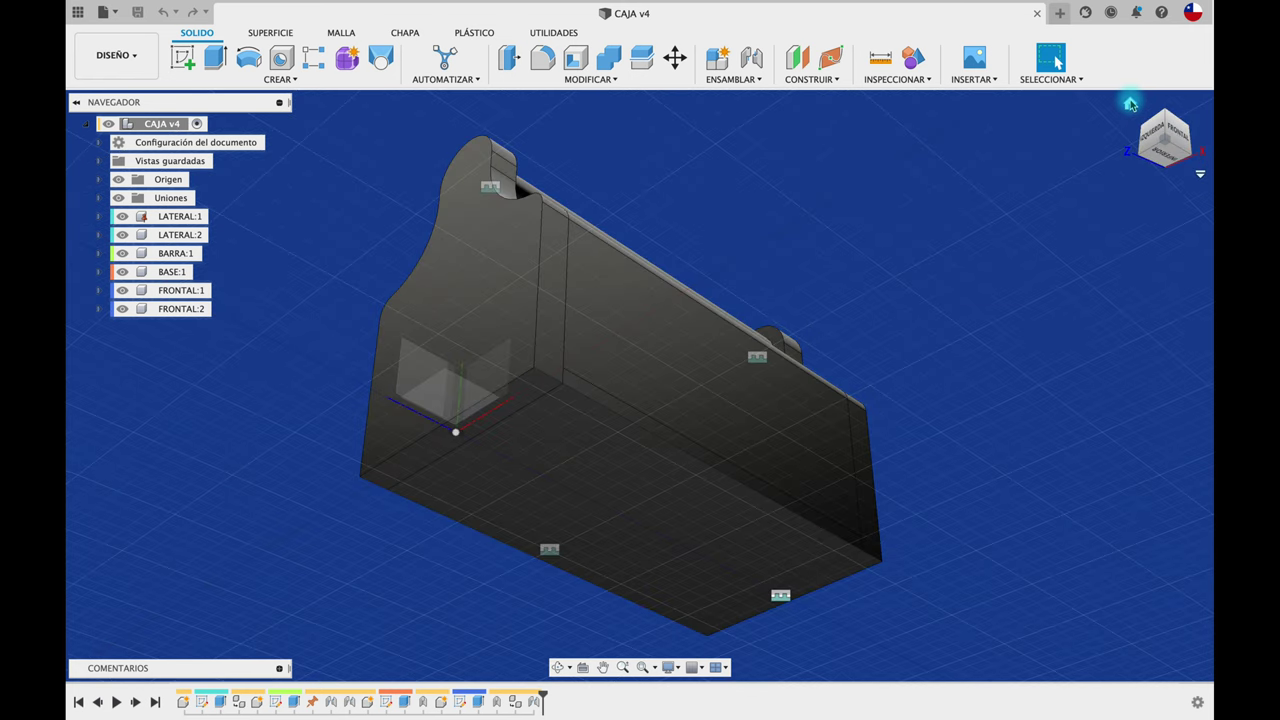
left_click(1130, 104)
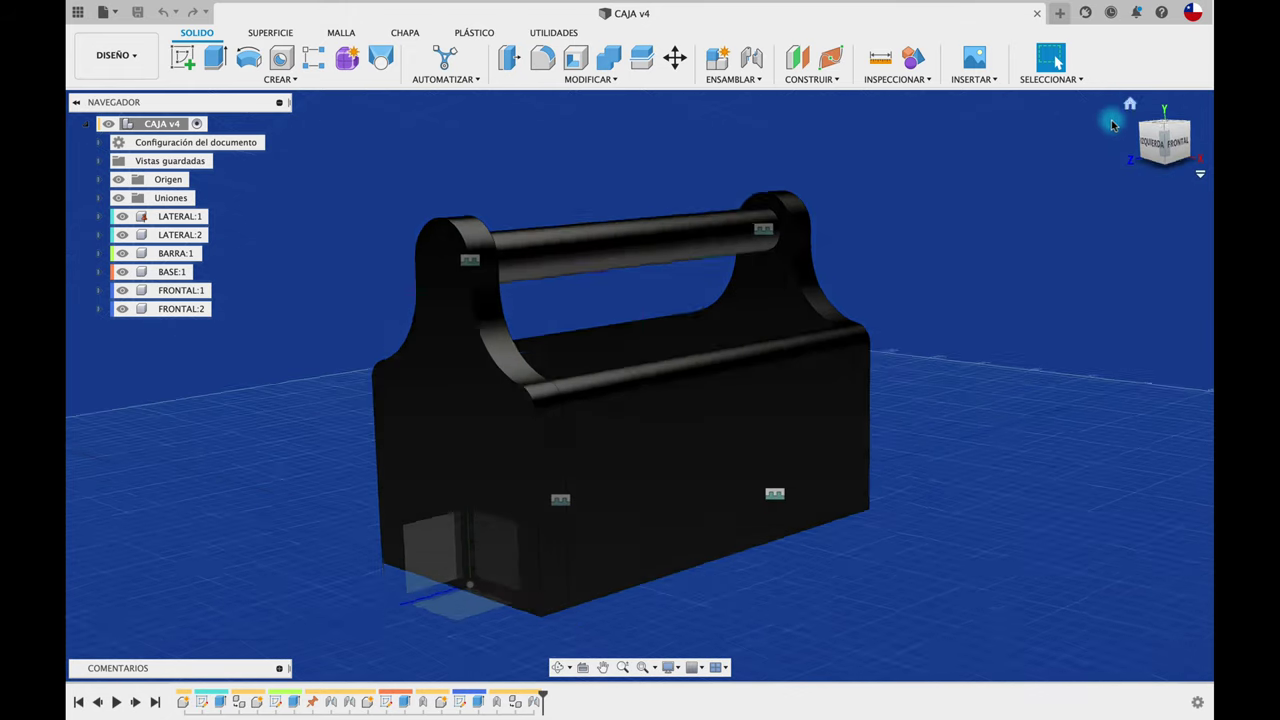
left_click_drag(1162, 152, 1170, 141)
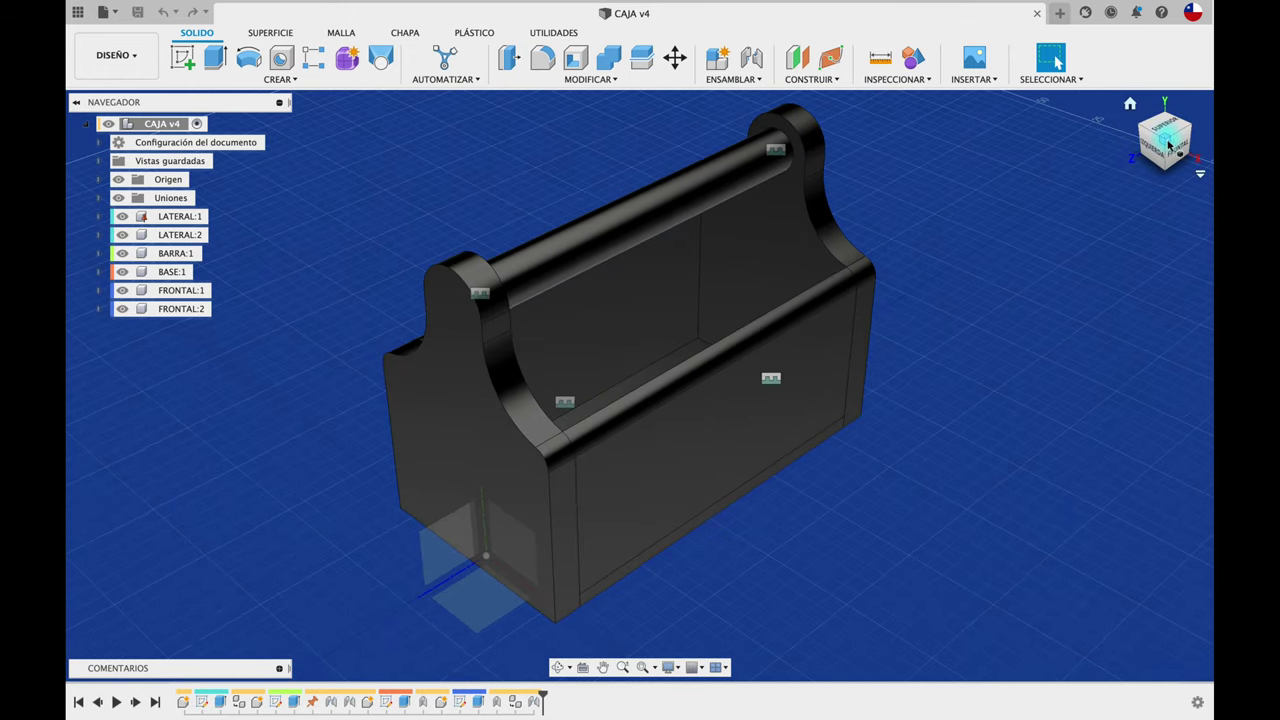
Set the current angled view as the home view, fitted to the model
left_click(1201, 175)
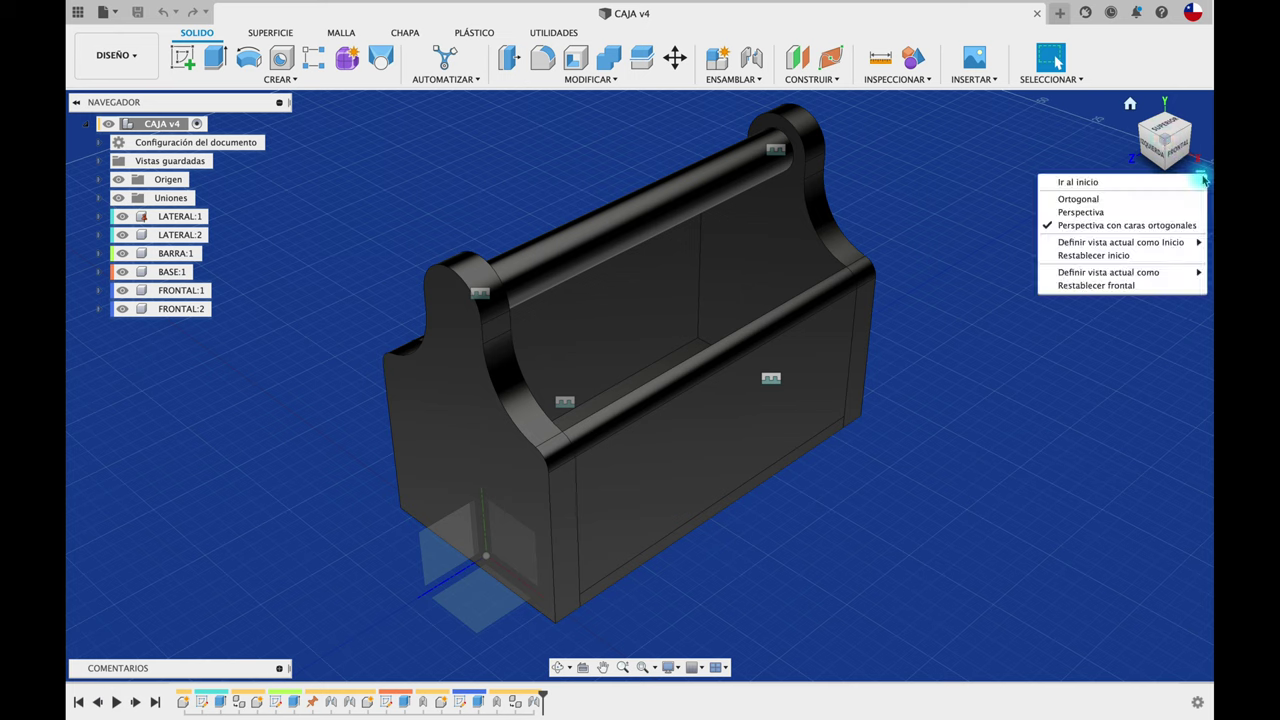
left_click(1202, 177)
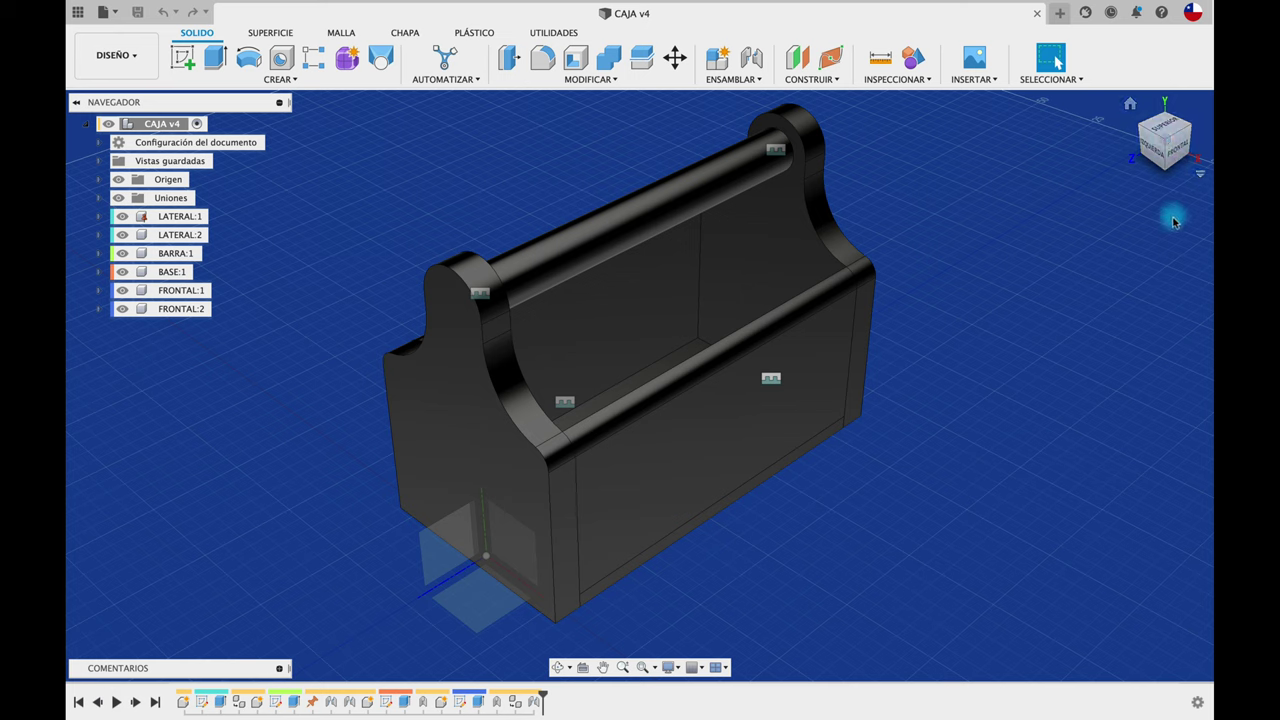
left_click(1201, 177)
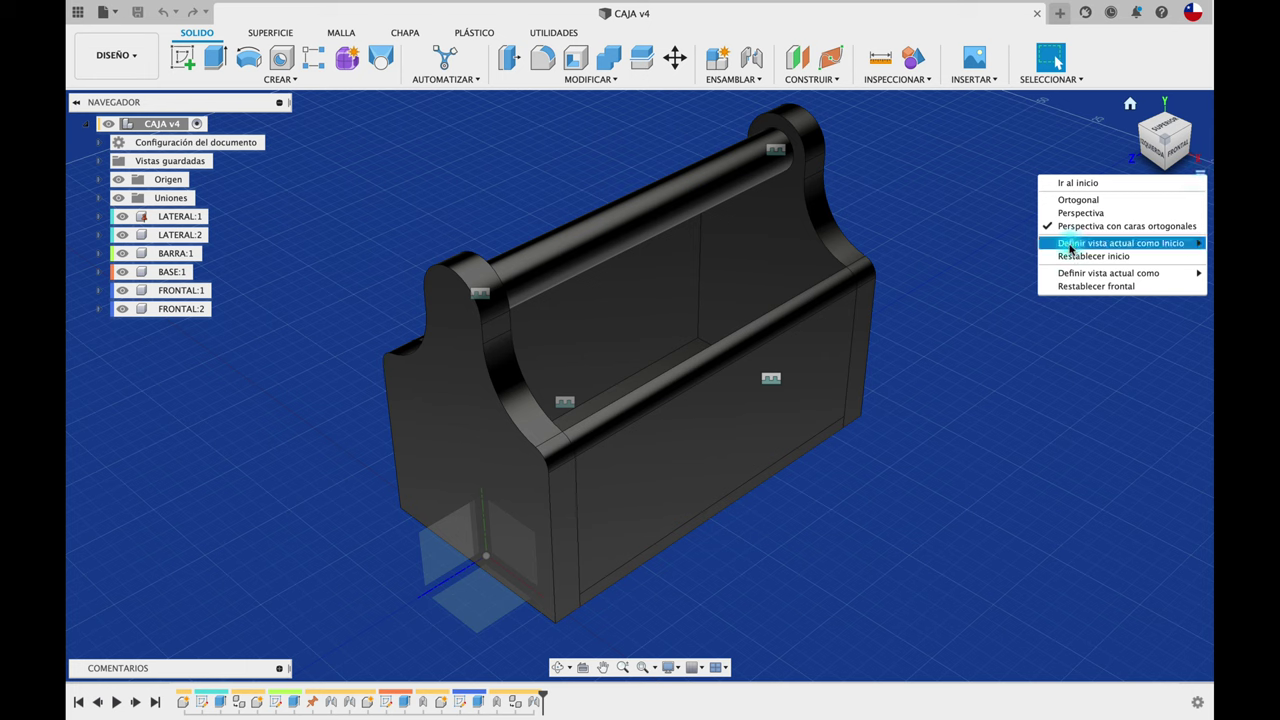
mouse_move(1120, 243)
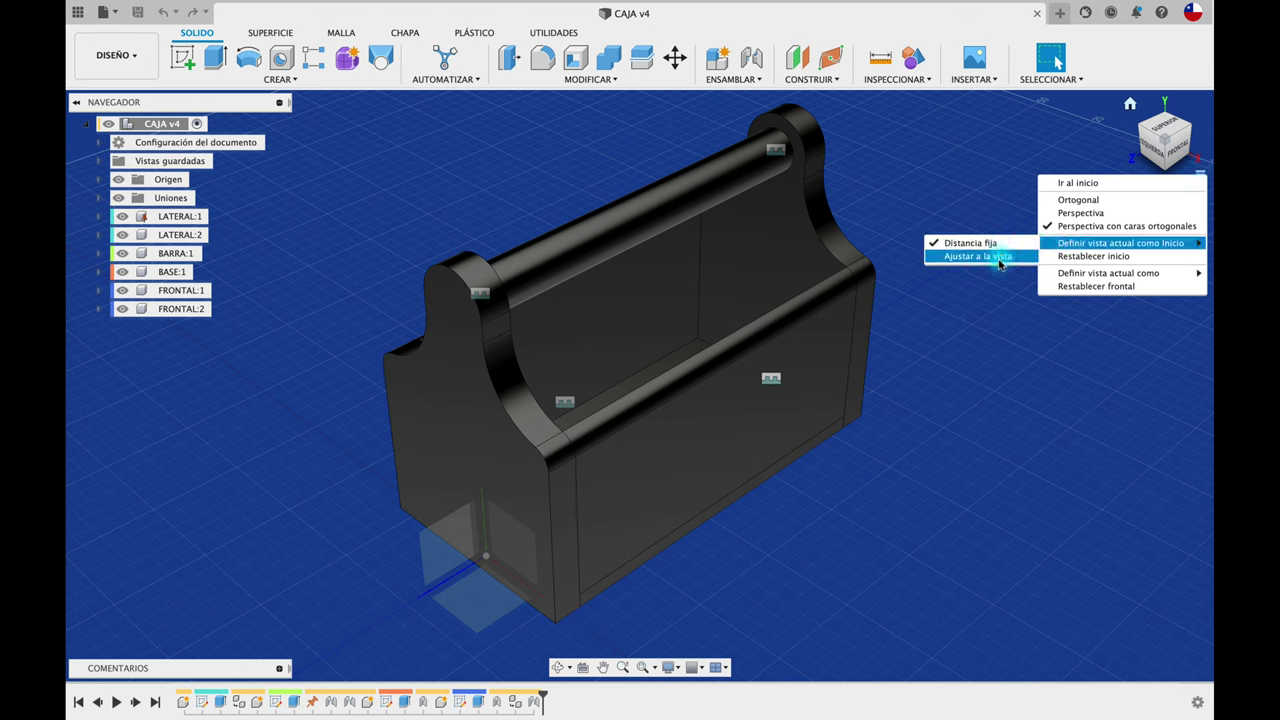
left_click(995, 257)
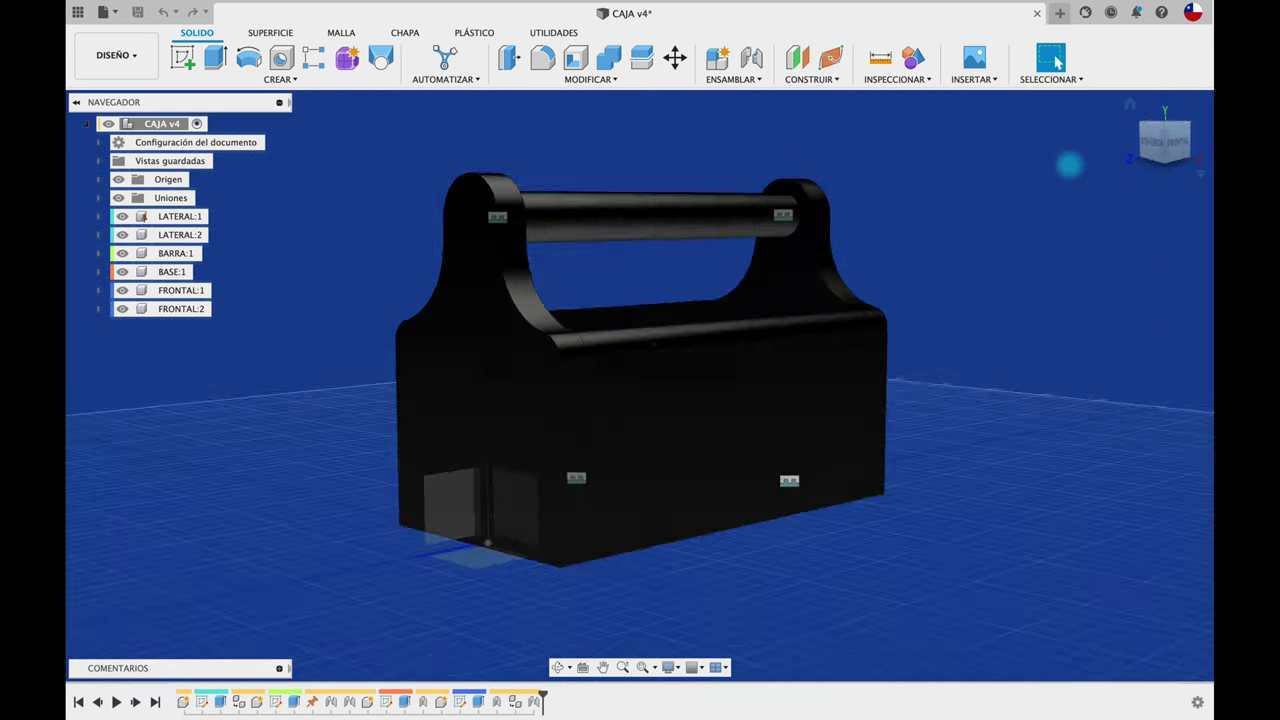
Orbit away, return to the new home view, zoom out and orbit toward the left side
middle_click_drag(1066, 171, 1087, 166, "shift")
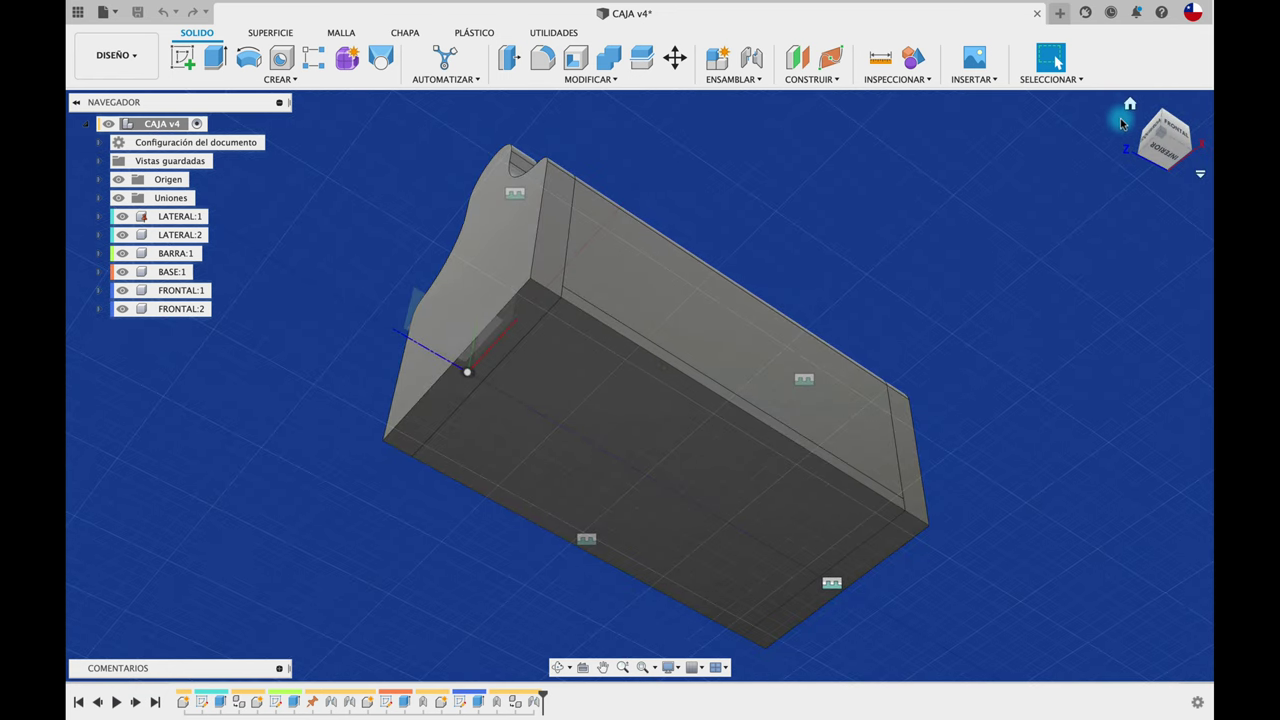
left_click(1129, 106)
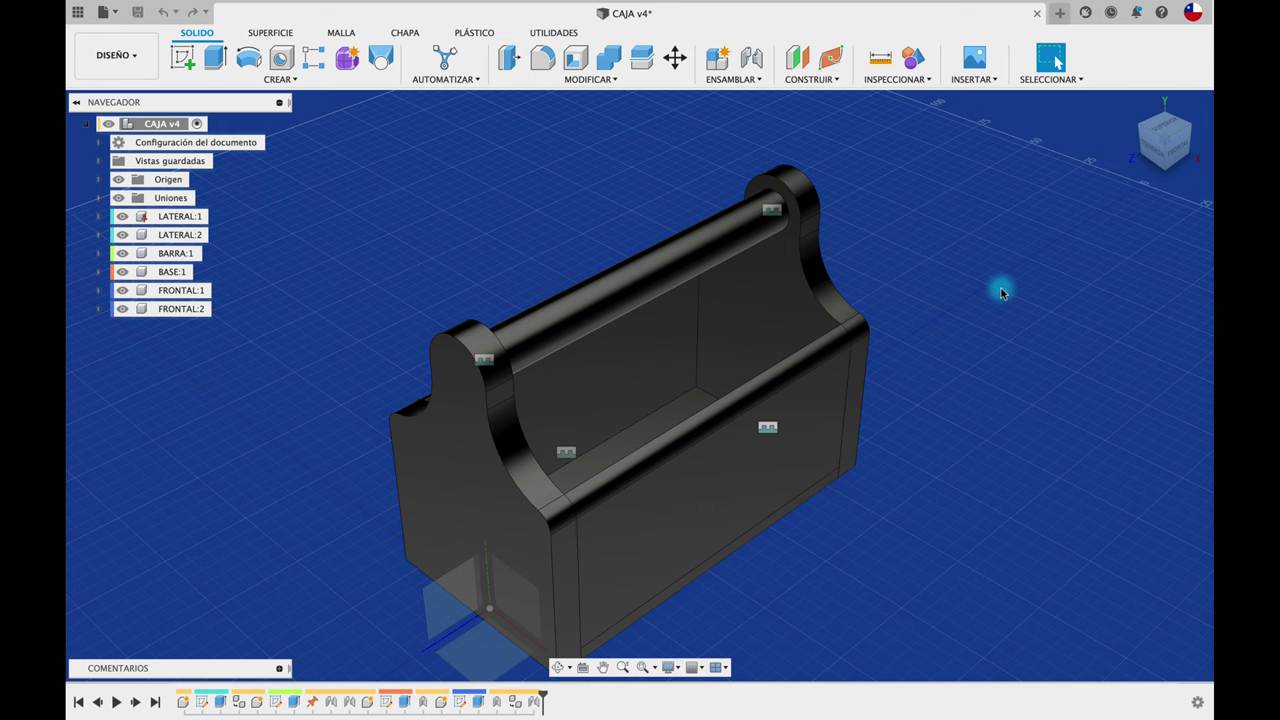
scroll(1010, 252, "down", 2)
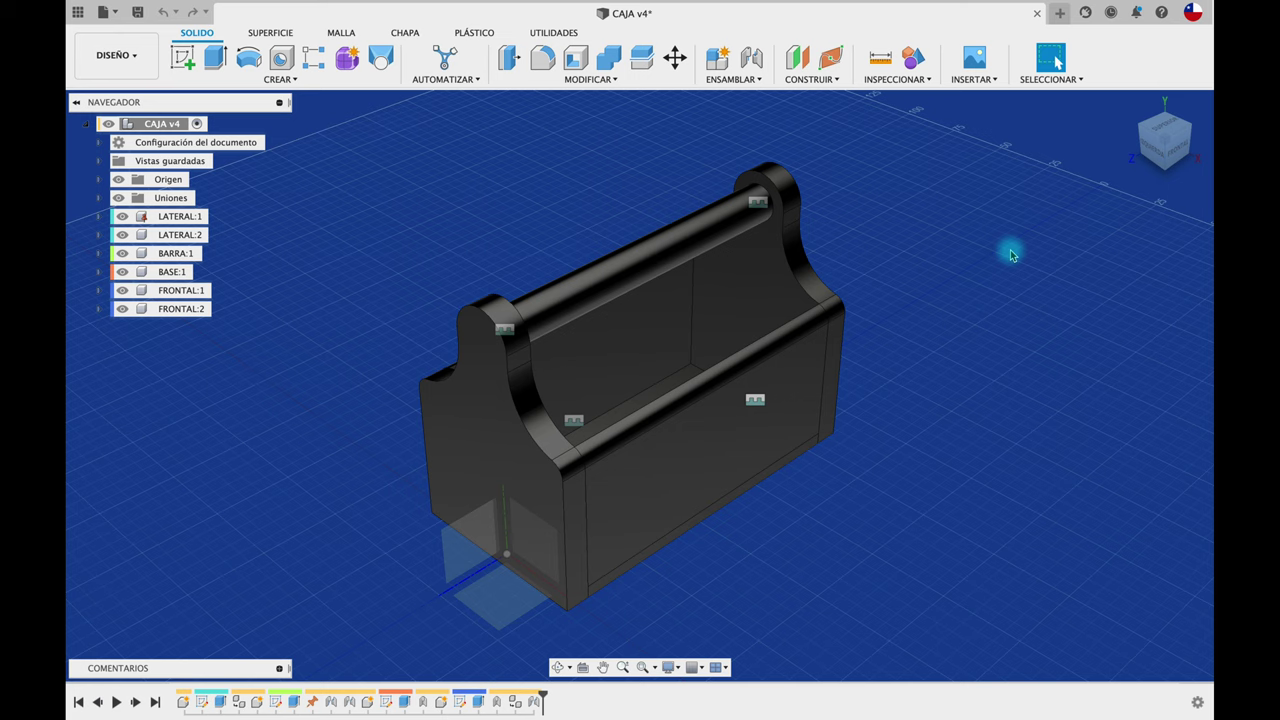
mouse_move(1017, 234)
middle_mouse_down("shift")
mouse_move(693, 346)
mouse_move(1011, 274)
mouse_move(529, 414)
middle_mouse_up("shift")
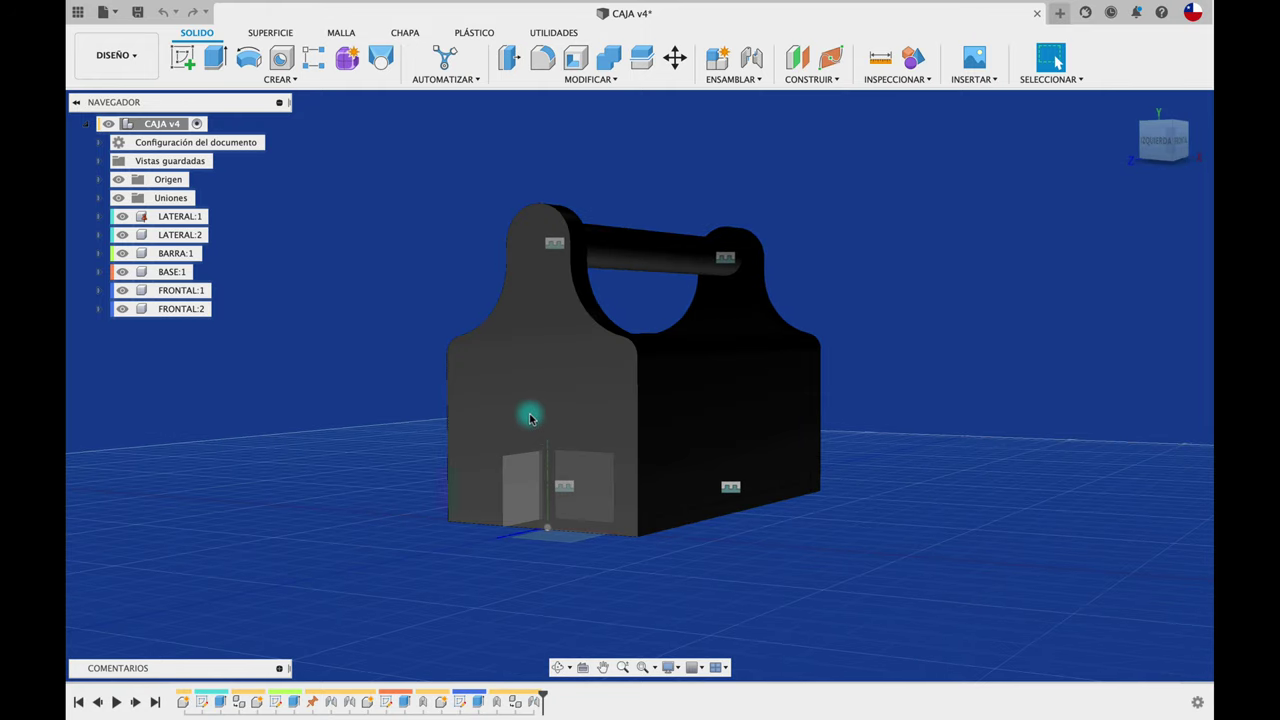
Reorient the toolbox through left, three-quarter, front and tilted top-down views
left_click(1154, 142)
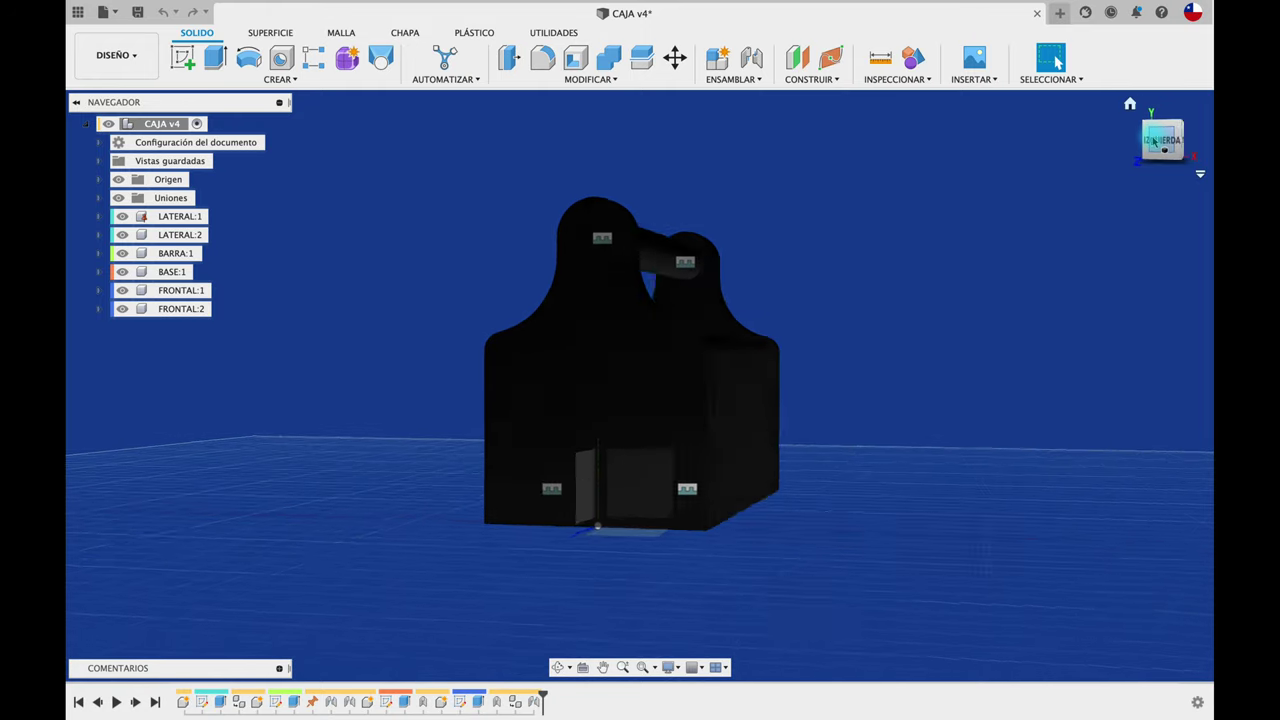
left_click(660, 384)
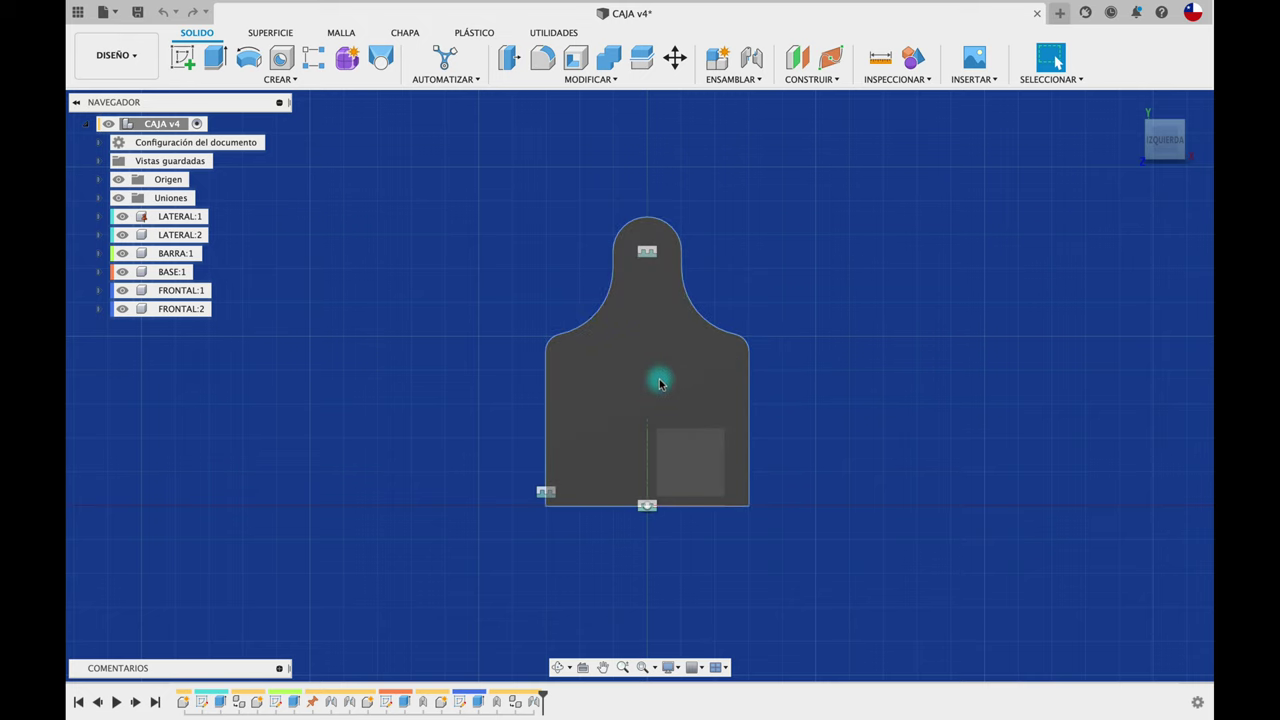
mouse_move(1006, 263)
middle_mouse_down("shift")
mouse_move(1058, 200)
mouse_move(1110, 175)
middle_mouse_up("shift")
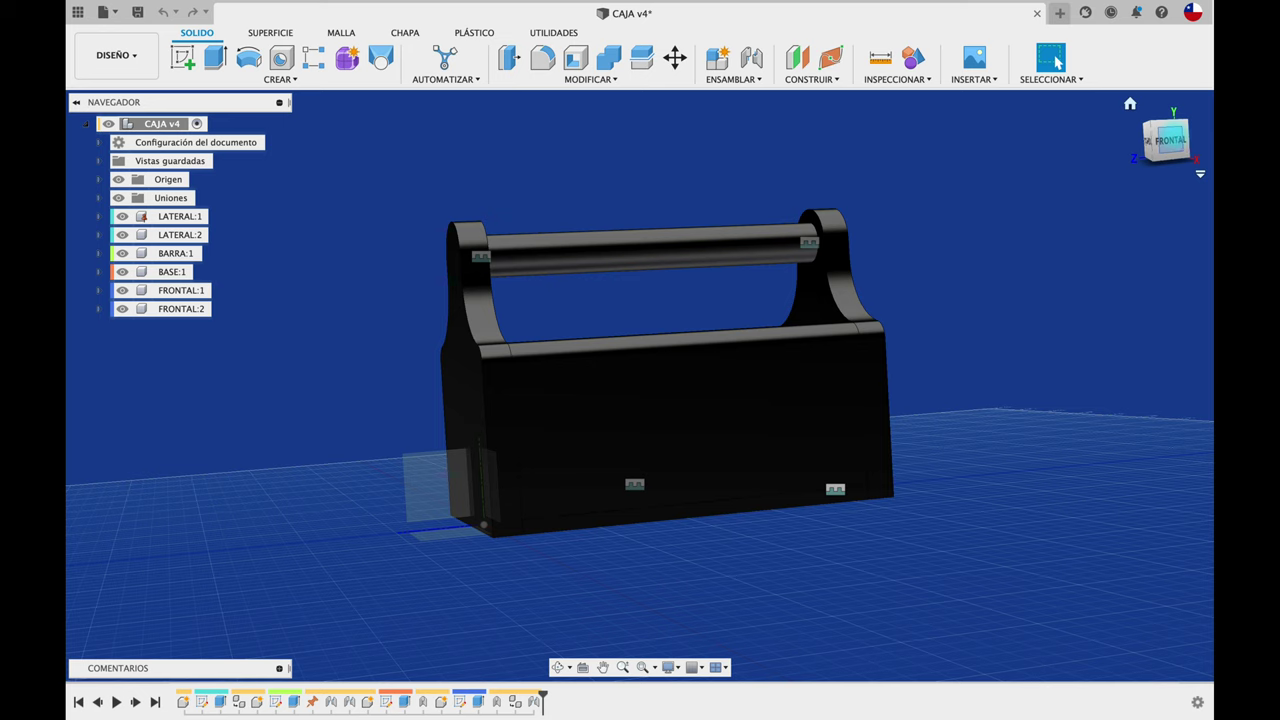
left_click(1172, 140)
mouse_move(1176, 140)
middle_mouse_down("shift")
mouse_move(1090, 215)
mouse_move(1028, 239)
mouse_move(1048, 210)
mouse_move(800, 331)
middle_mouse_up("shift")
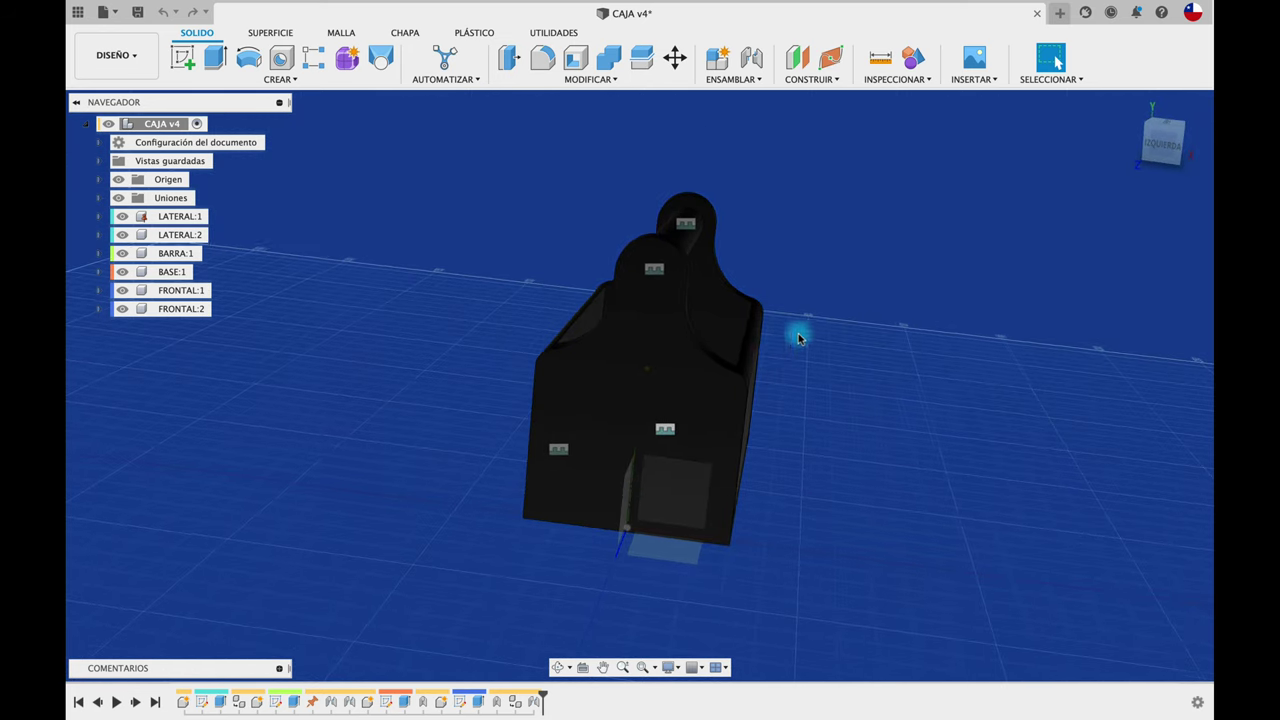
left_click(1181, 149)
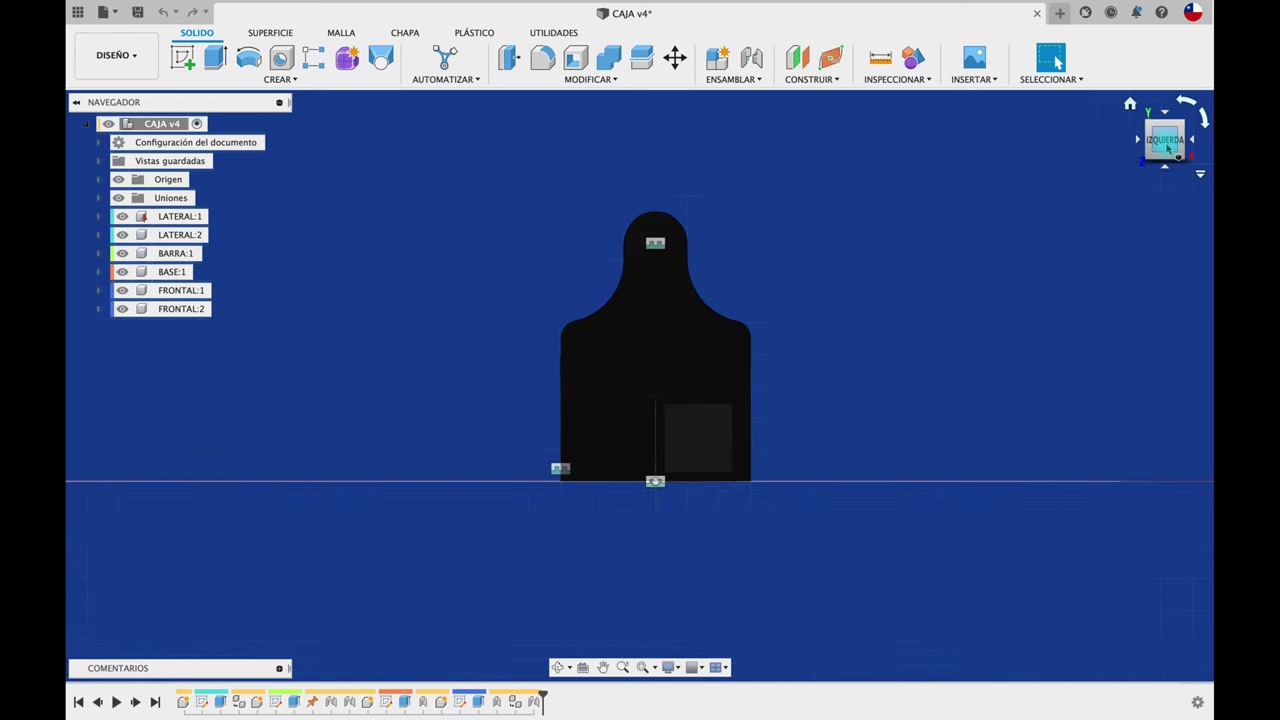
Make the current left view the new Frontal view, then return to the home view
left_click(1201, 175)
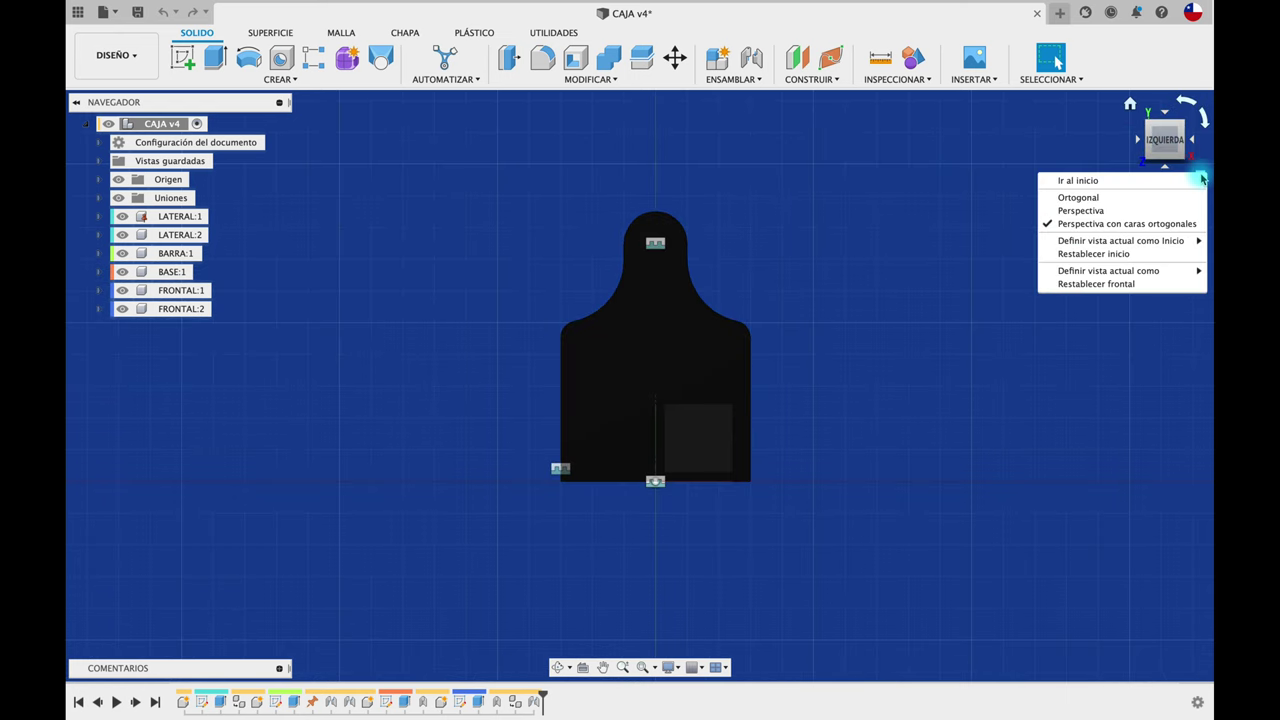
left_click(1202, 176)
left_click(1200, 177)
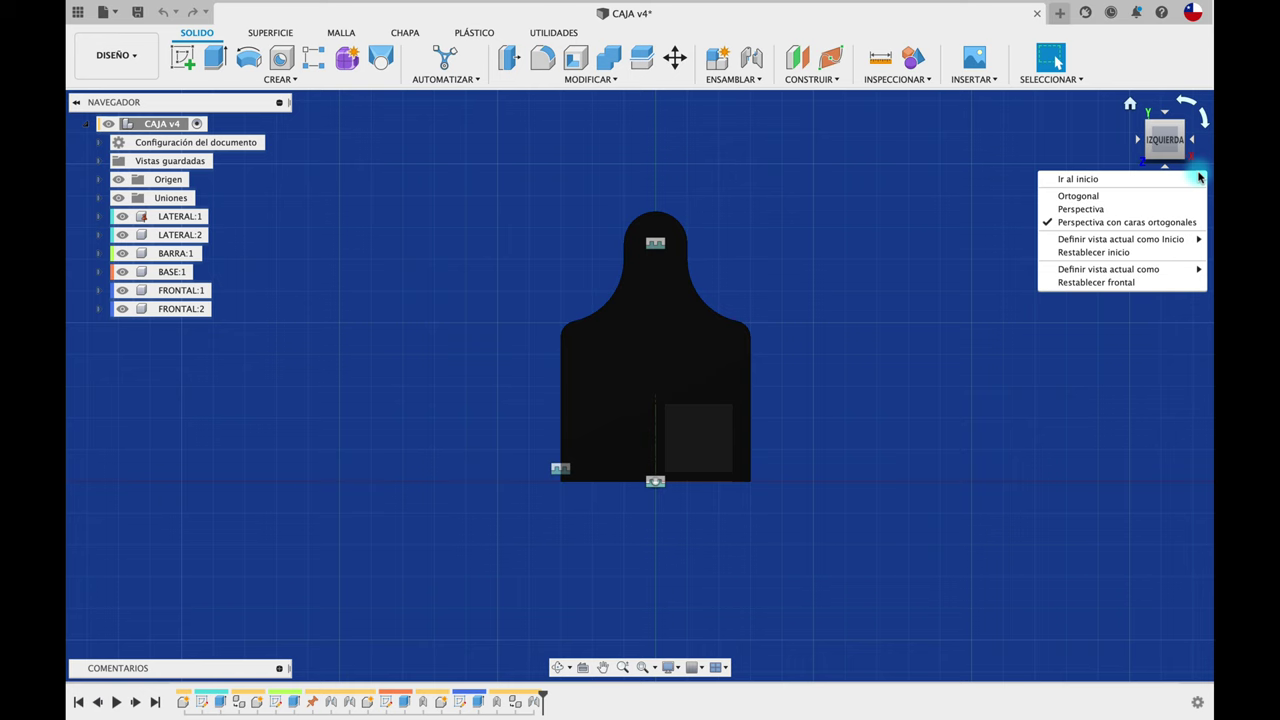
mouse_move(1108, 270)
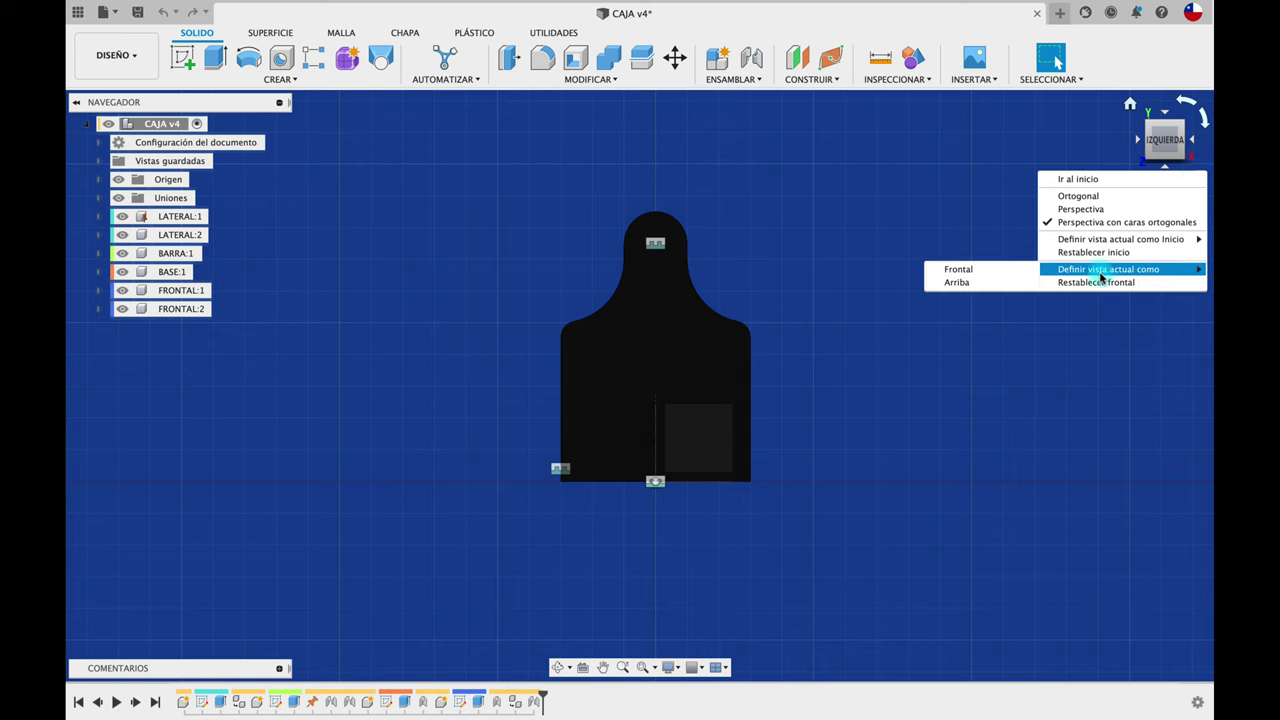
left_click(1009, 272)
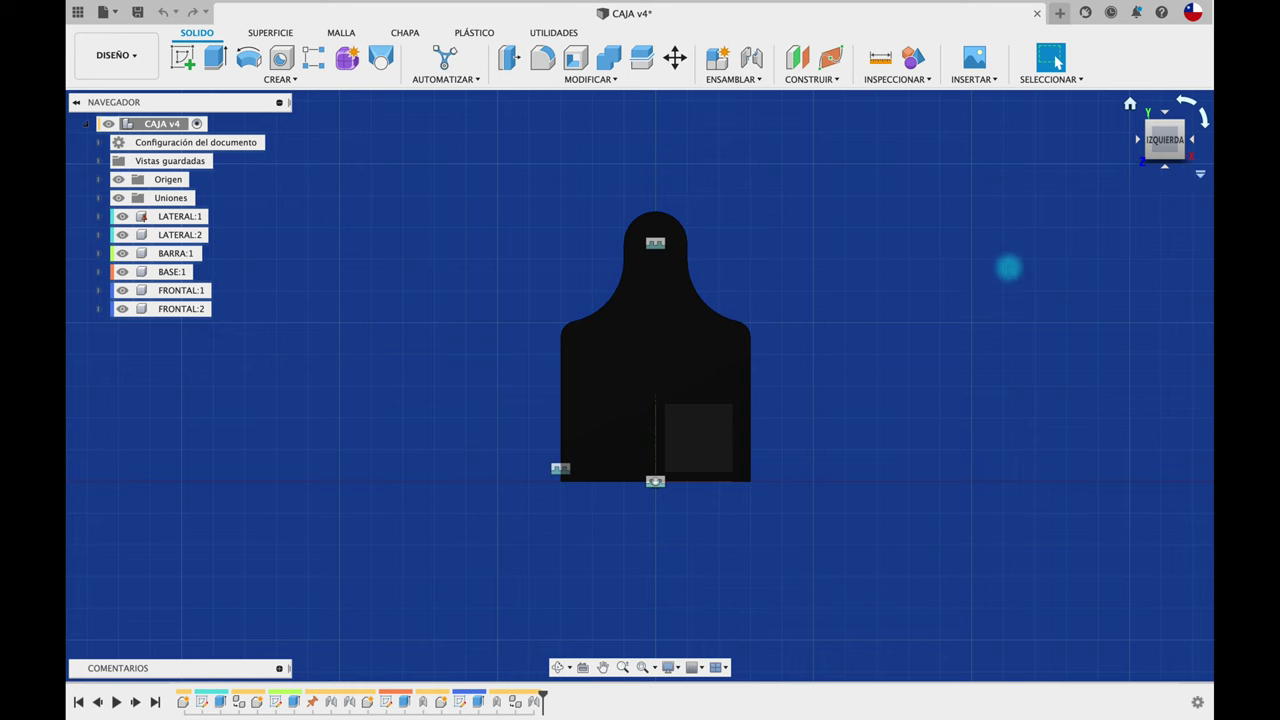
key("F6")
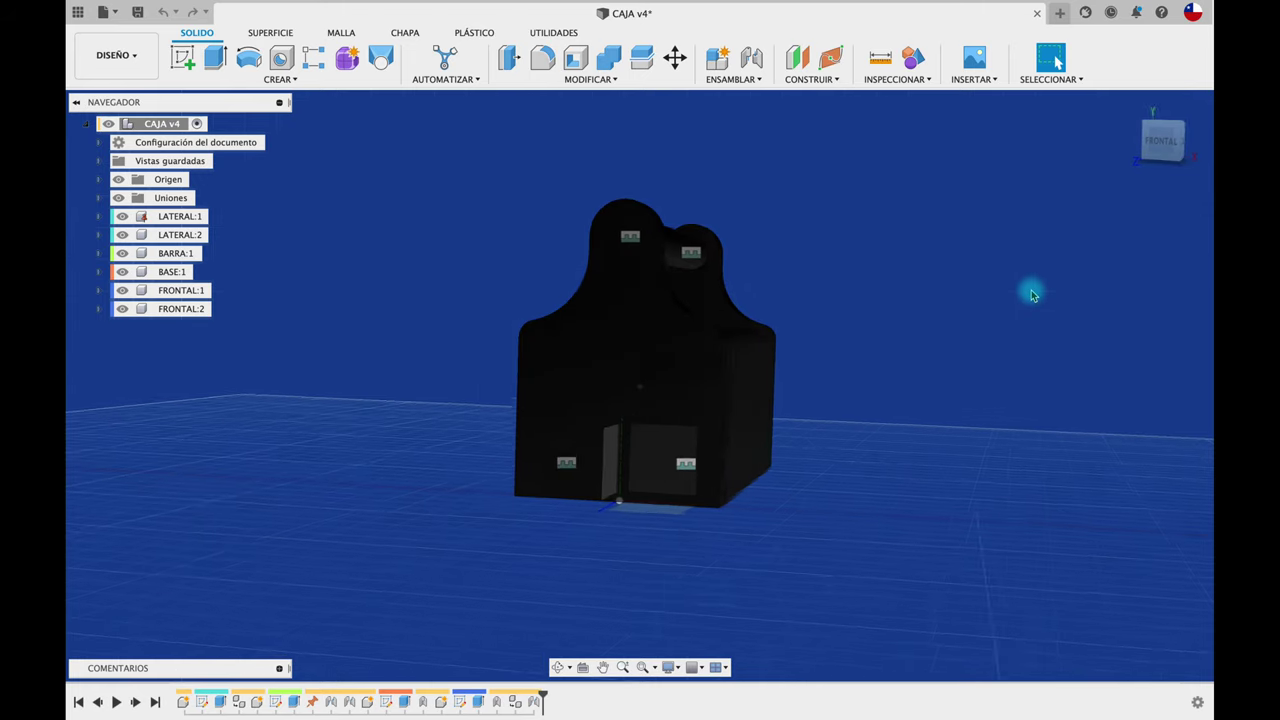
Tilt the toolbox to a low front angle, zoom out and toggle component colours
left_click(1176, 142)
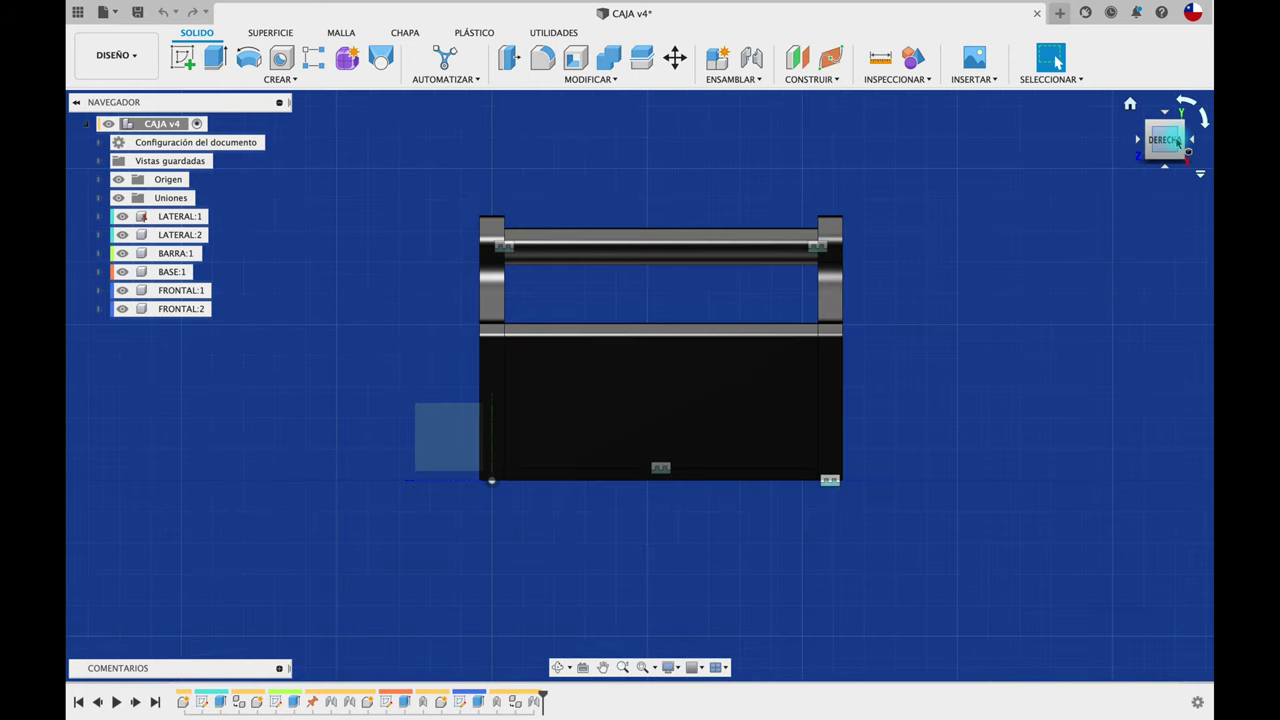
left_click(1170, 137)
left_click(1167, 134)
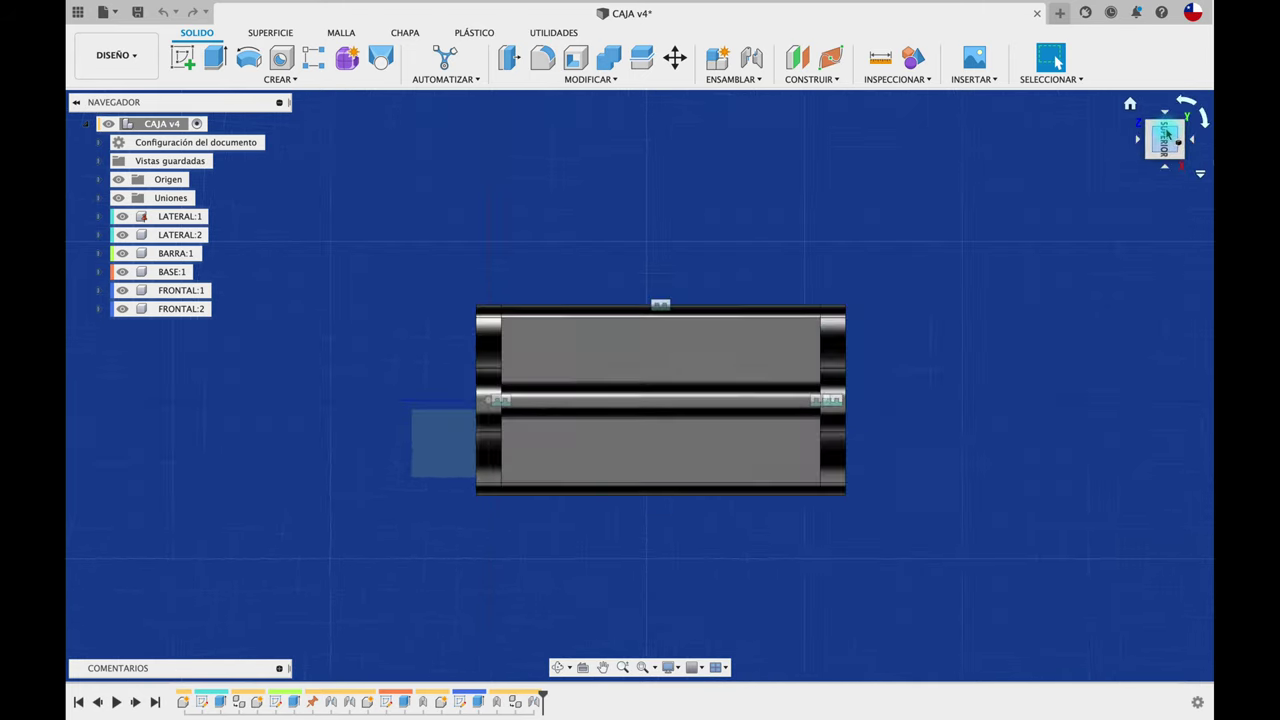
left_click(1177, 131)
left_click(1178, 130)
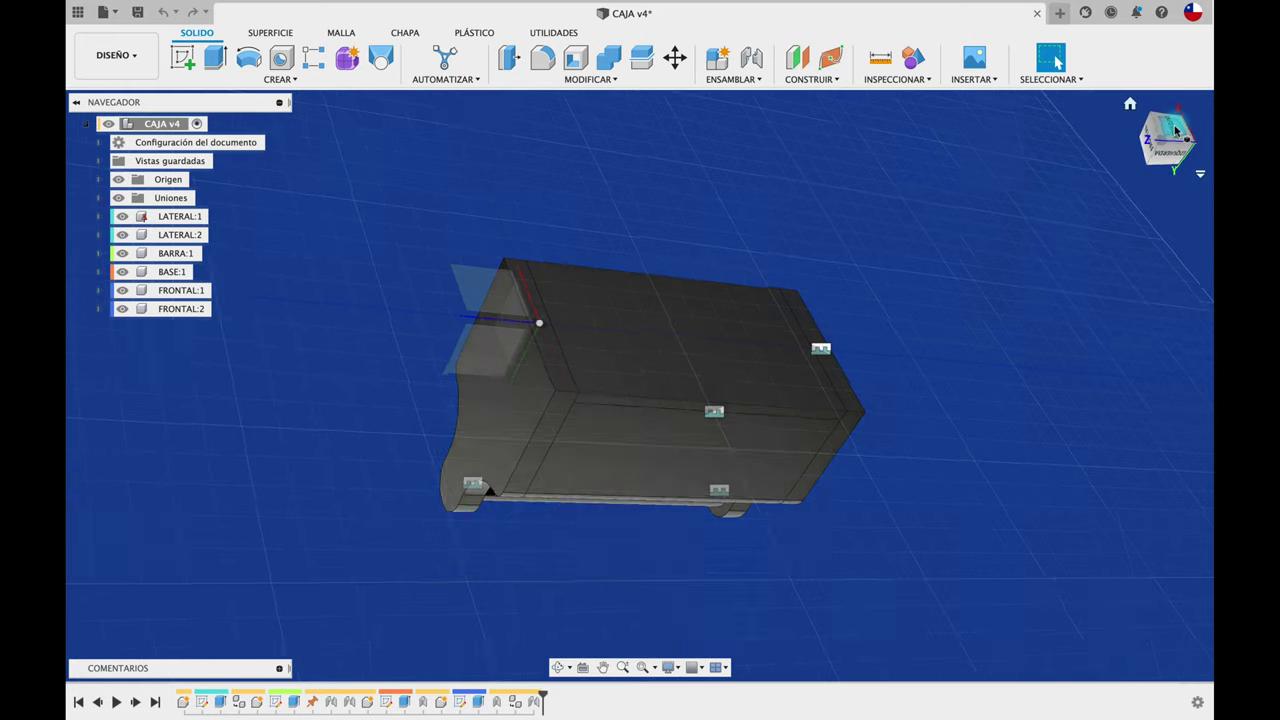
left_click(1171, 129)
scroll(993, 238, "down", 5, "shift")
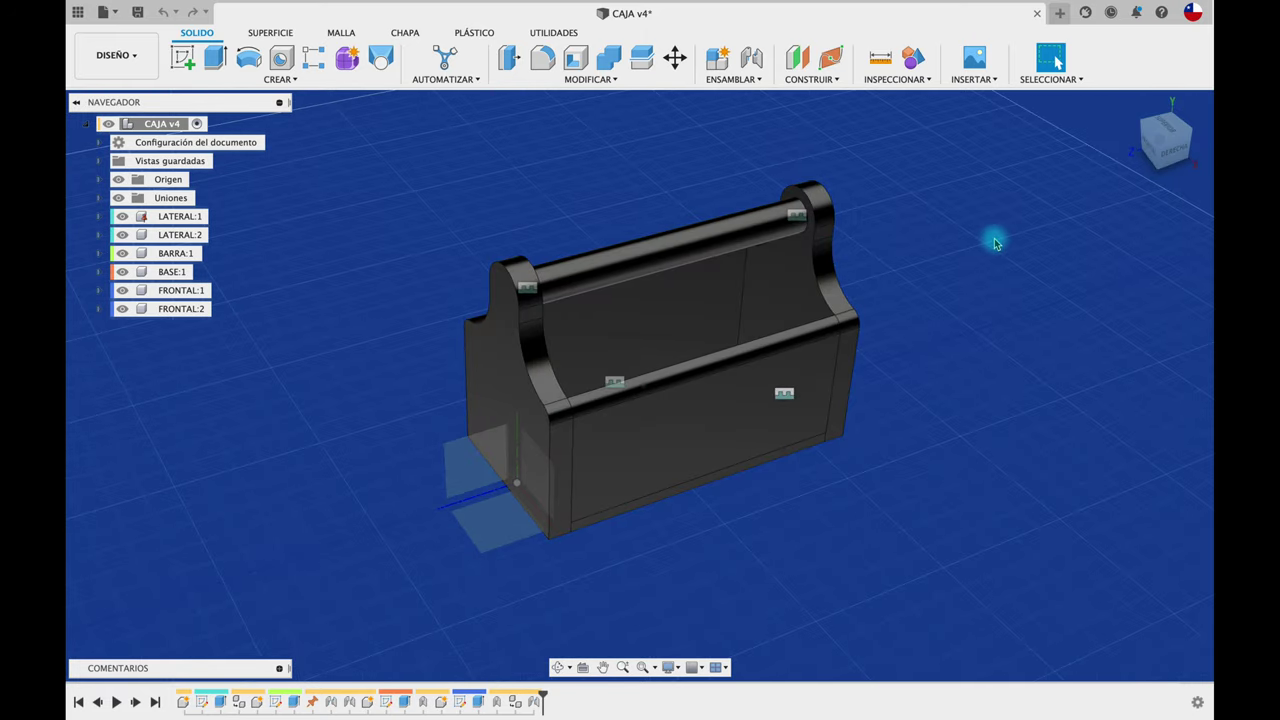
scroll(993, 233, "down", 2, "shift")
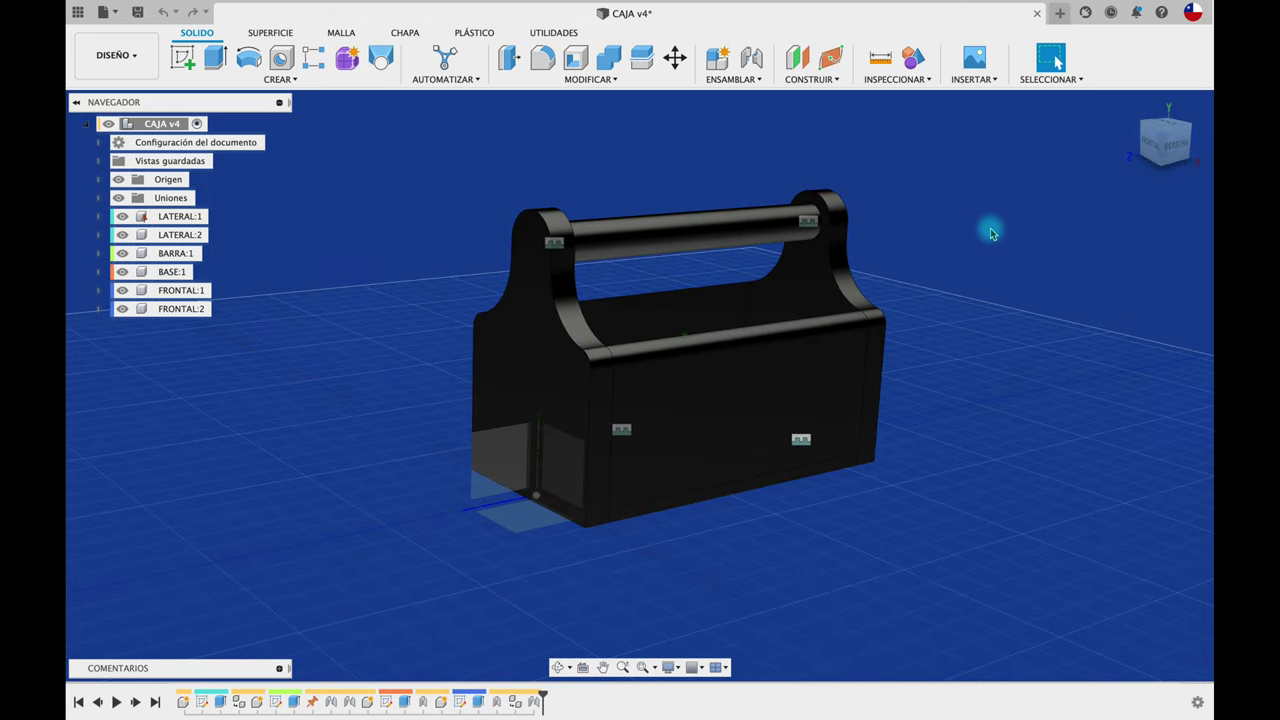
scroll(993, 233, "down", 2, "shift")
scroll(993, 233, "down", 2, "shift")
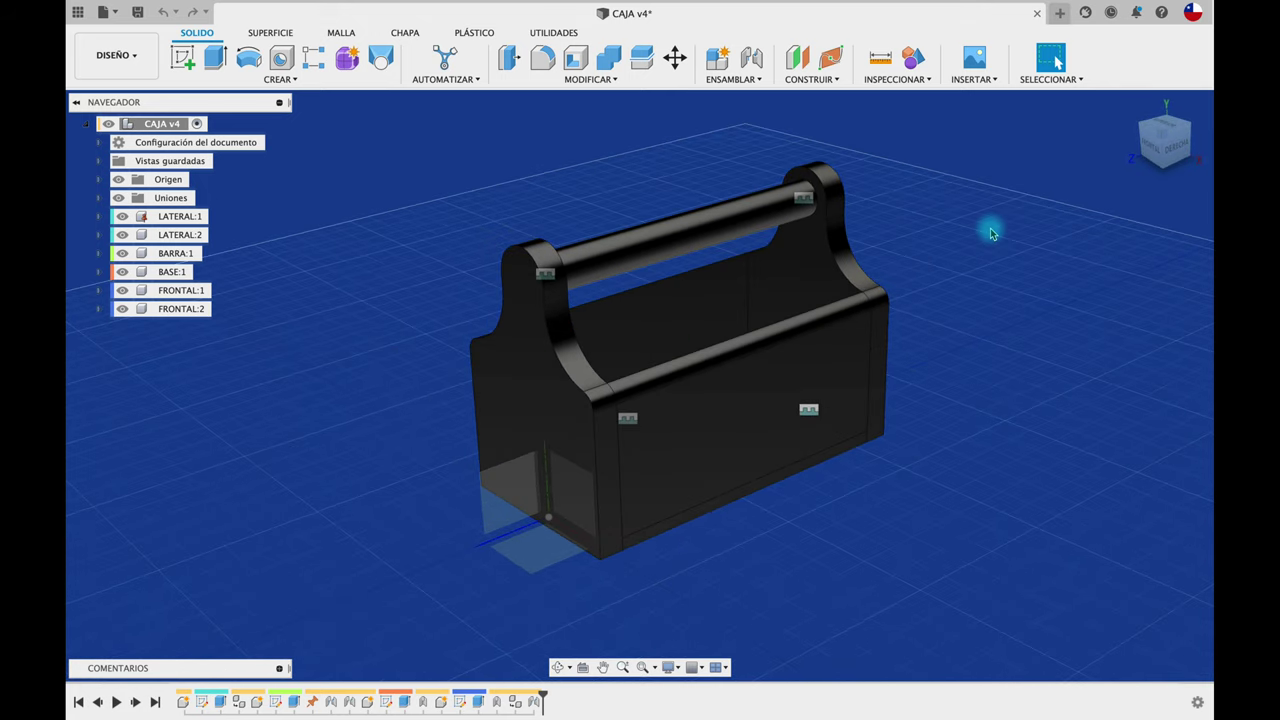
left_click(915, 59)
Turn on Display Component Colors, comparing with colours off while orbiting the toolbox
left_click(915, 59)
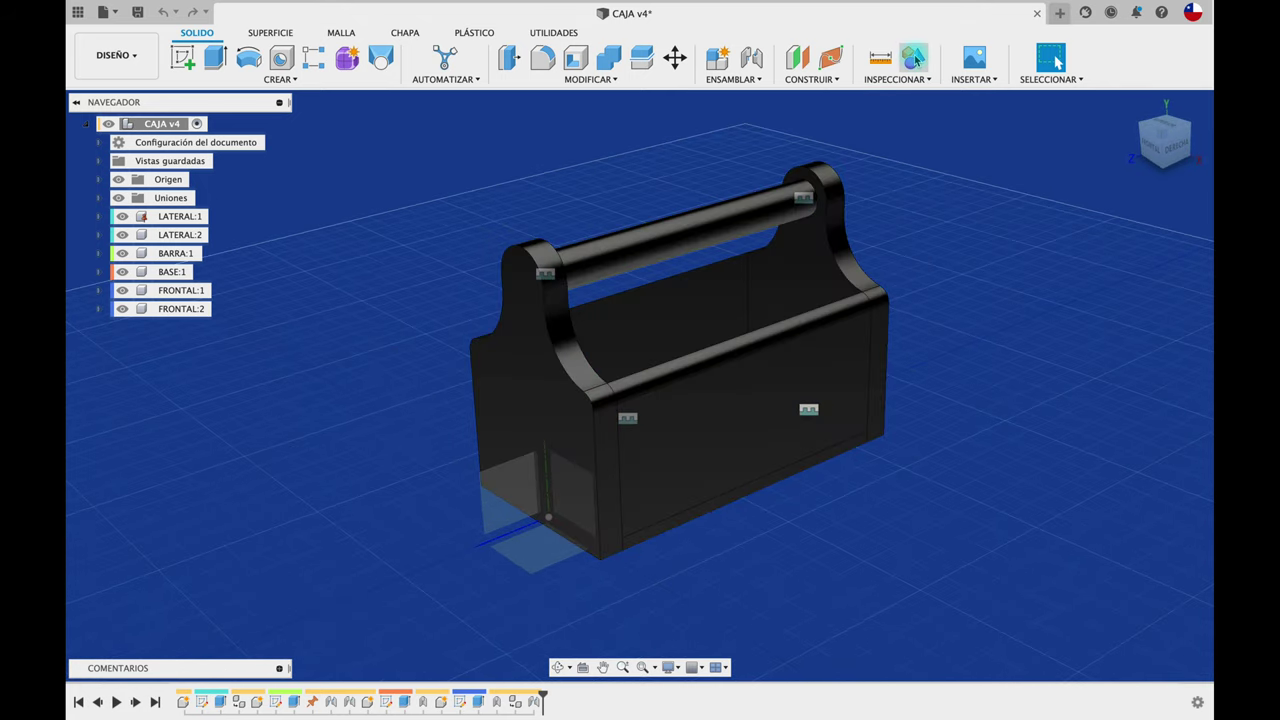
left_click(915, 59)
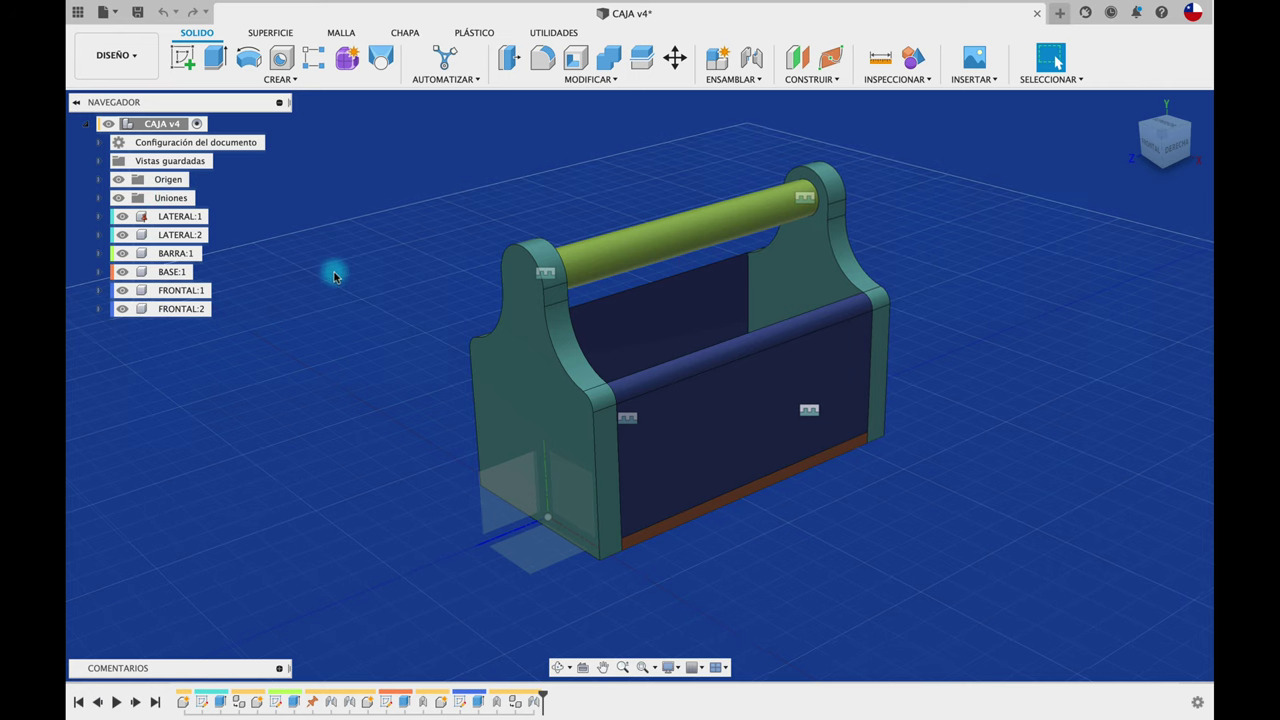
middle_click_drag(335, 276, 381, 241, "shift")
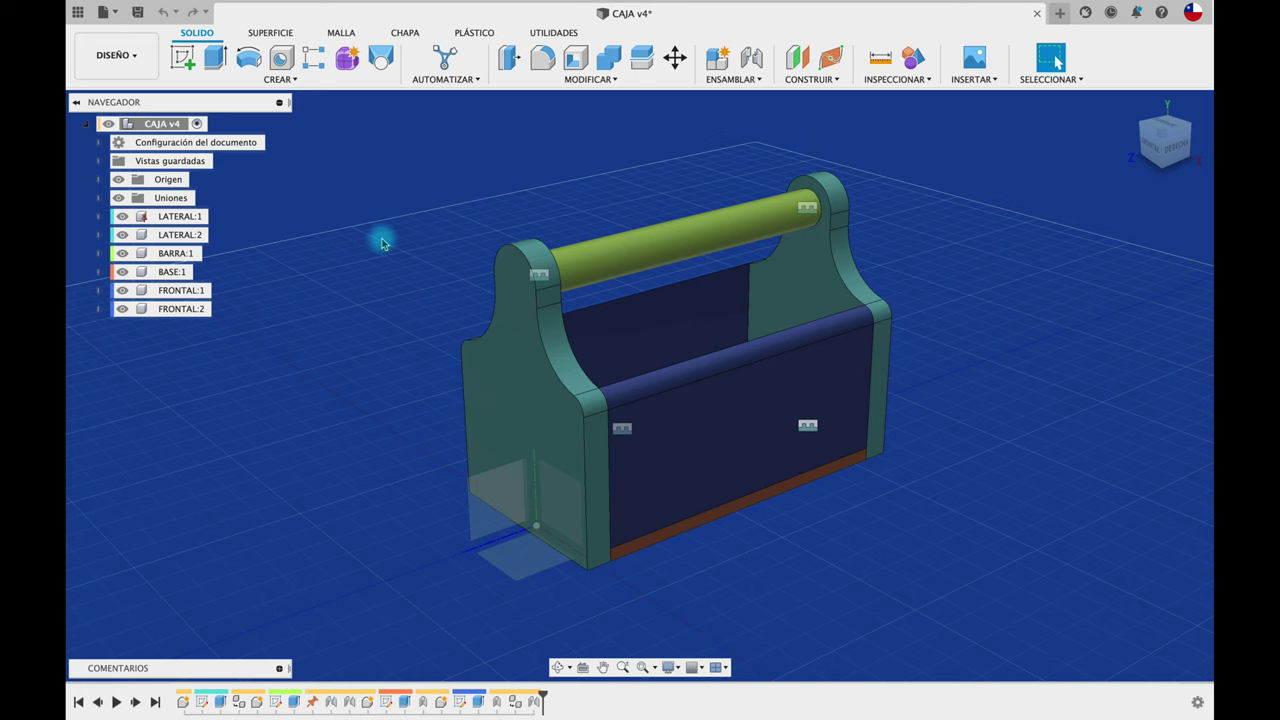
left_click(910, 58)
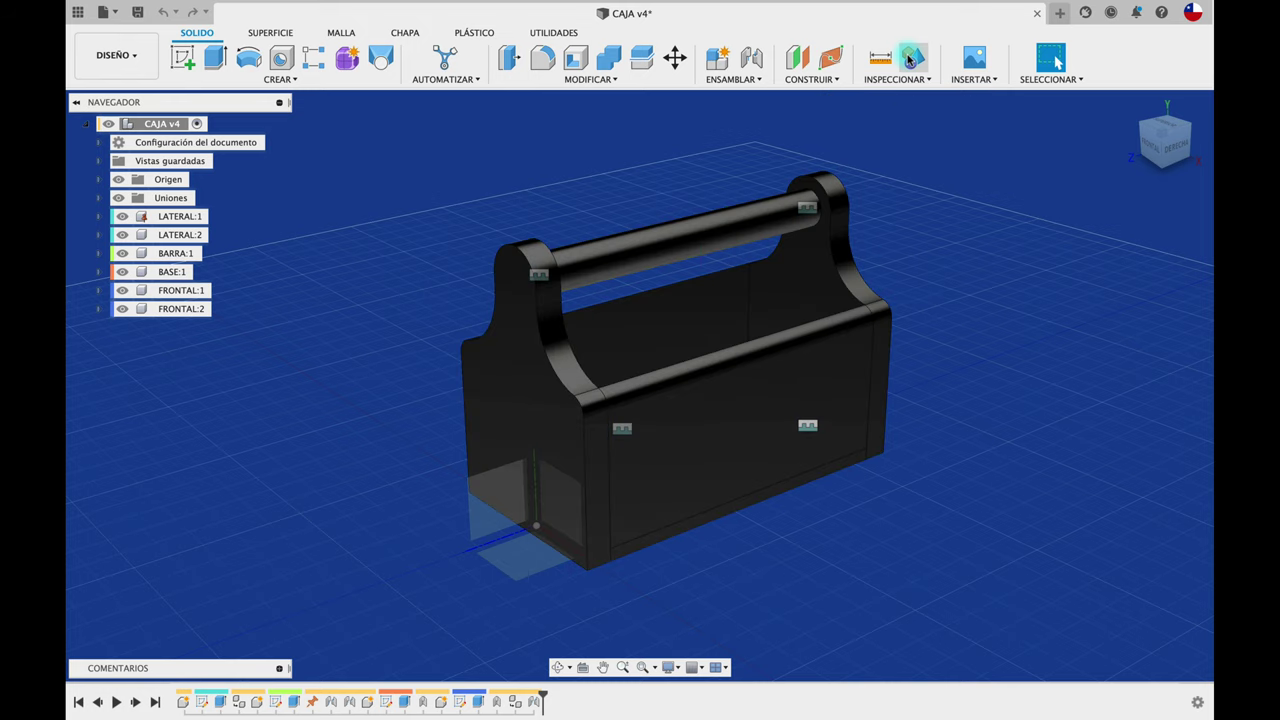
left_click(910, 58)
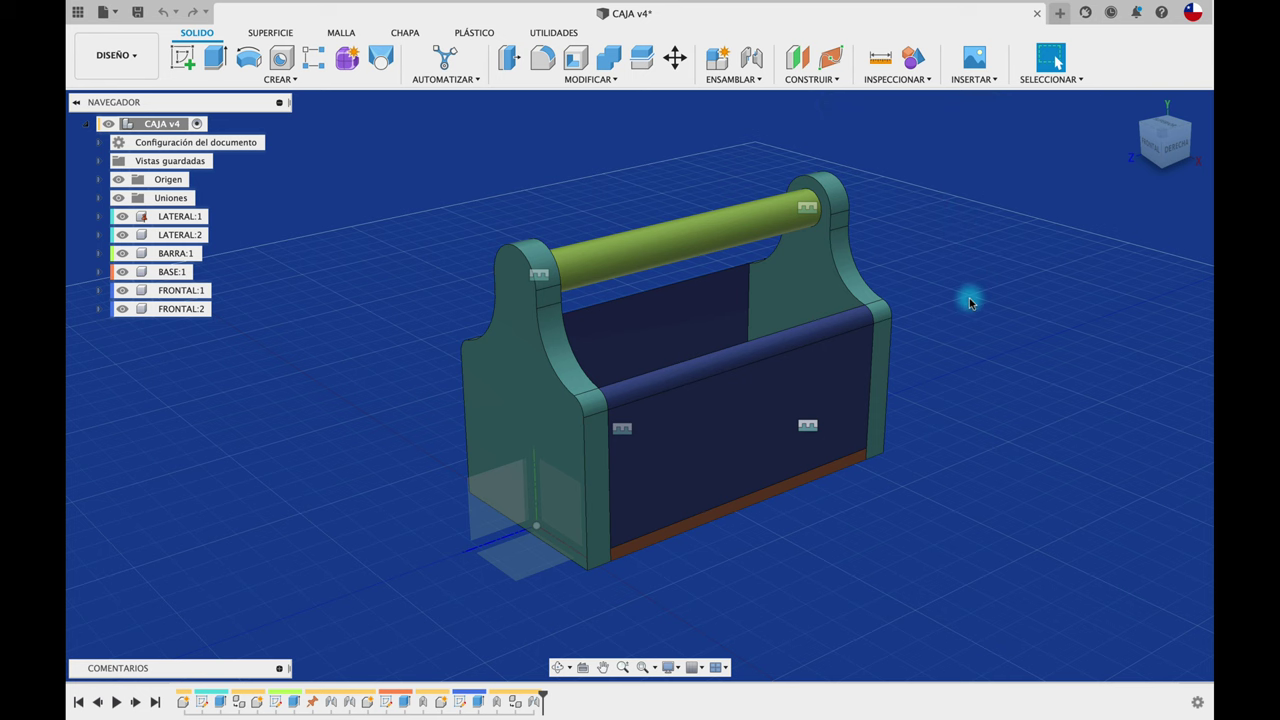
middle_click_drag(969, 298, 514, 277, "shift")
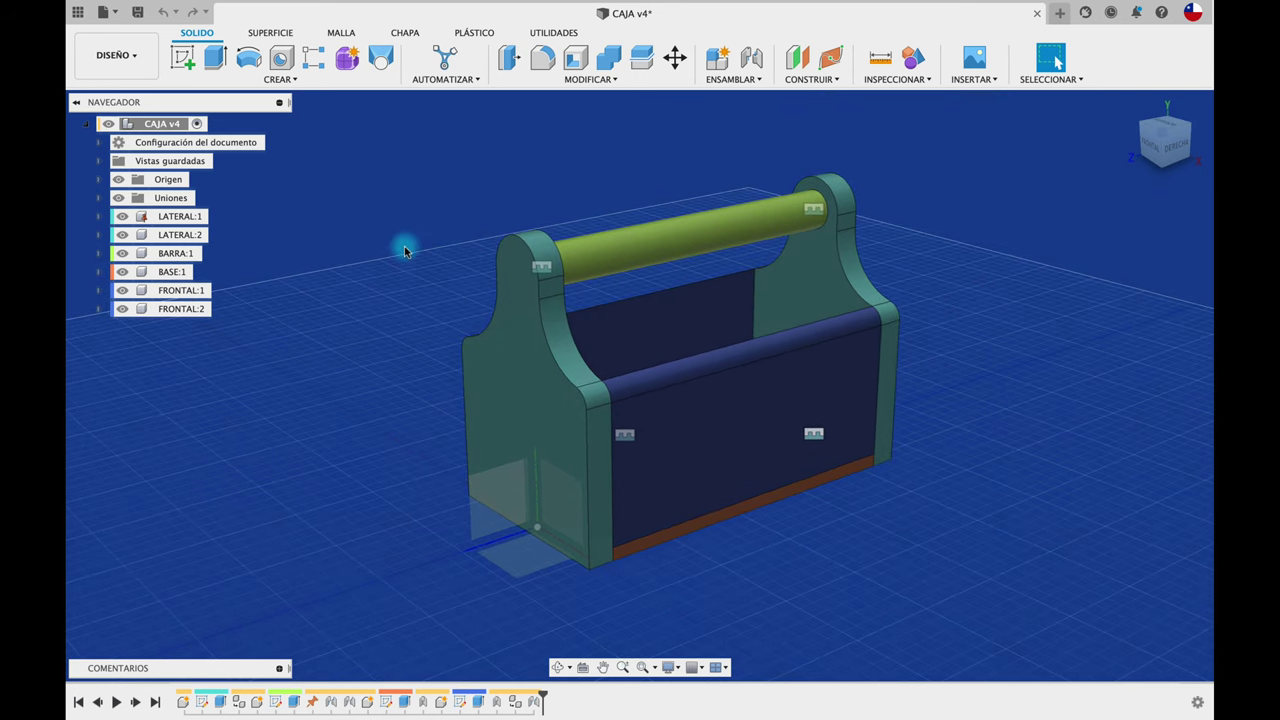
middle_click_drag(404, 246, 404, 247, "shift")
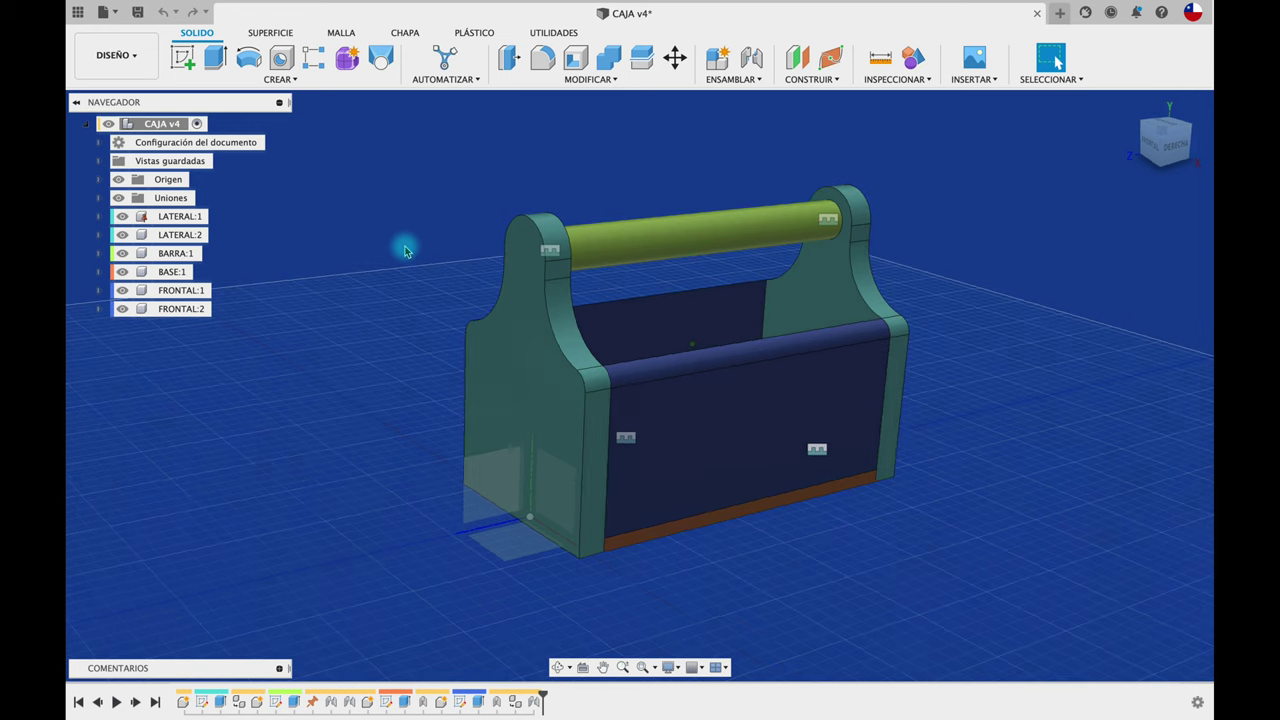
Expand Vistas guardadas and preview the ARRIBA, DERECHA and Inicio views
left_click(100, 161)
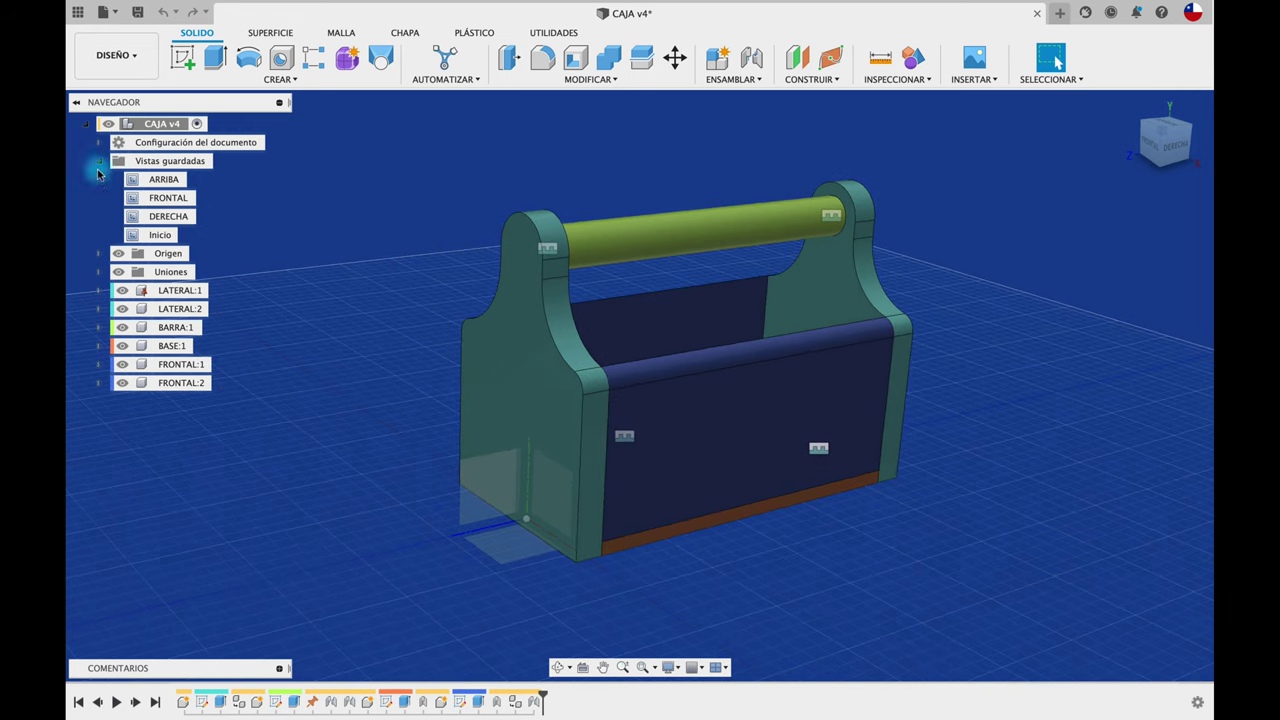
double_click(164, 179)
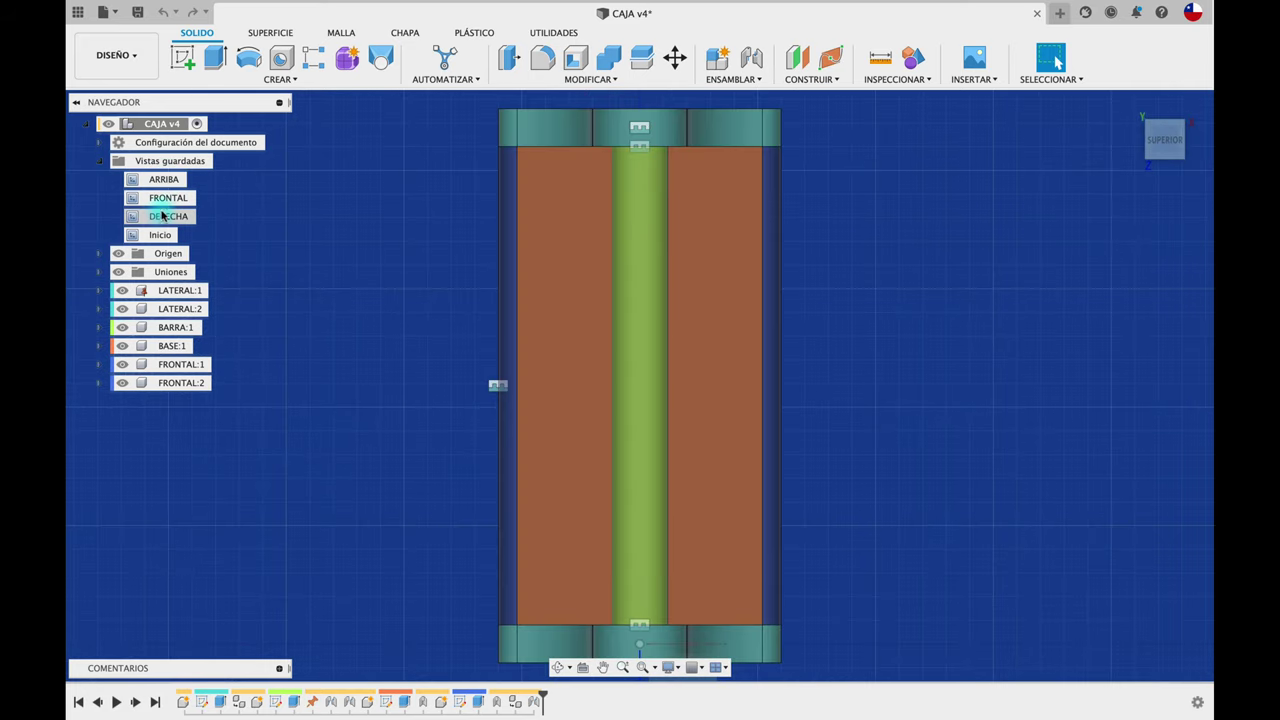
double_click(168, 217)
double_click(161, 236)
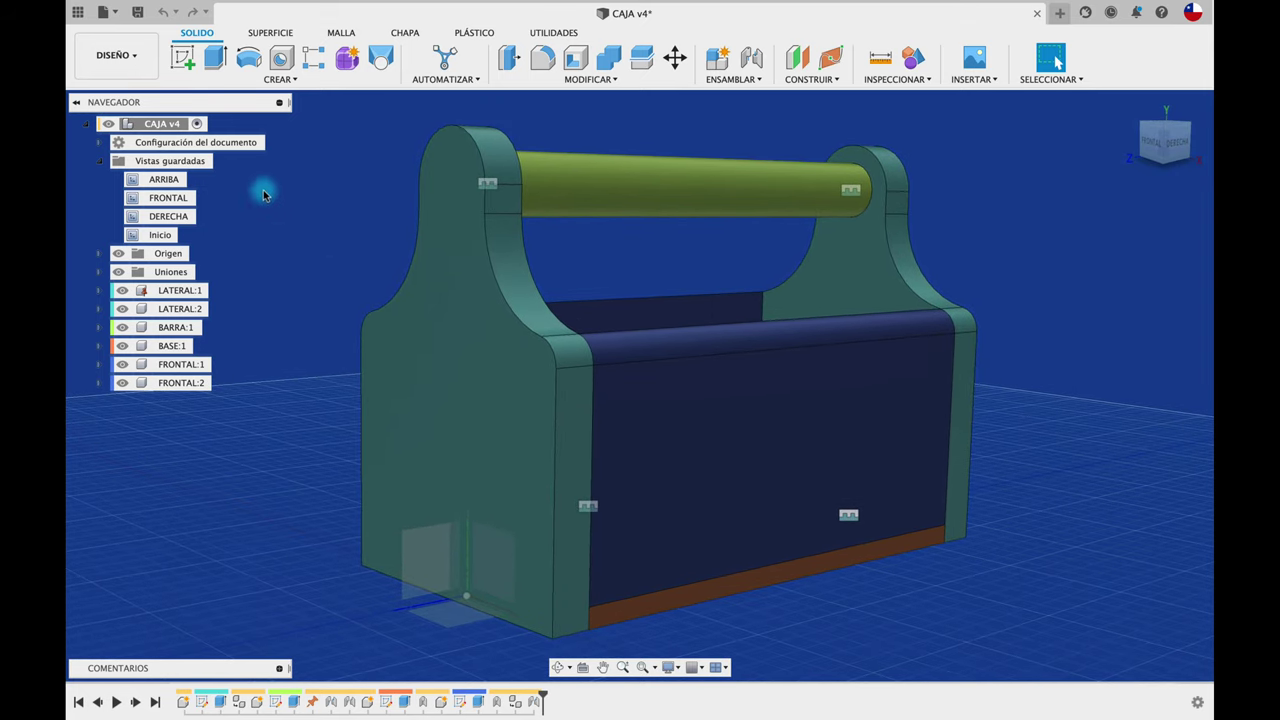
right_click(193, 163)
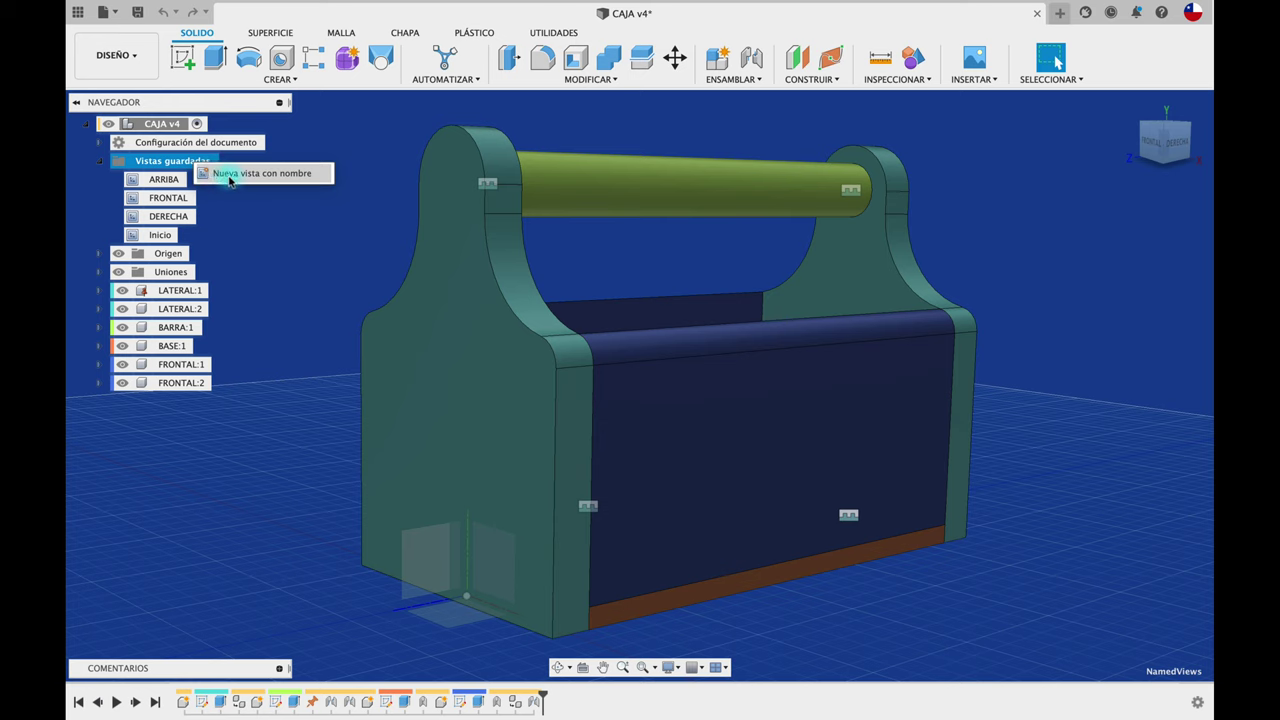
Save the current angle as named view V1 and test it against Inicio and ARRIBA
left_click(235, 172)
double_click(195, 256)
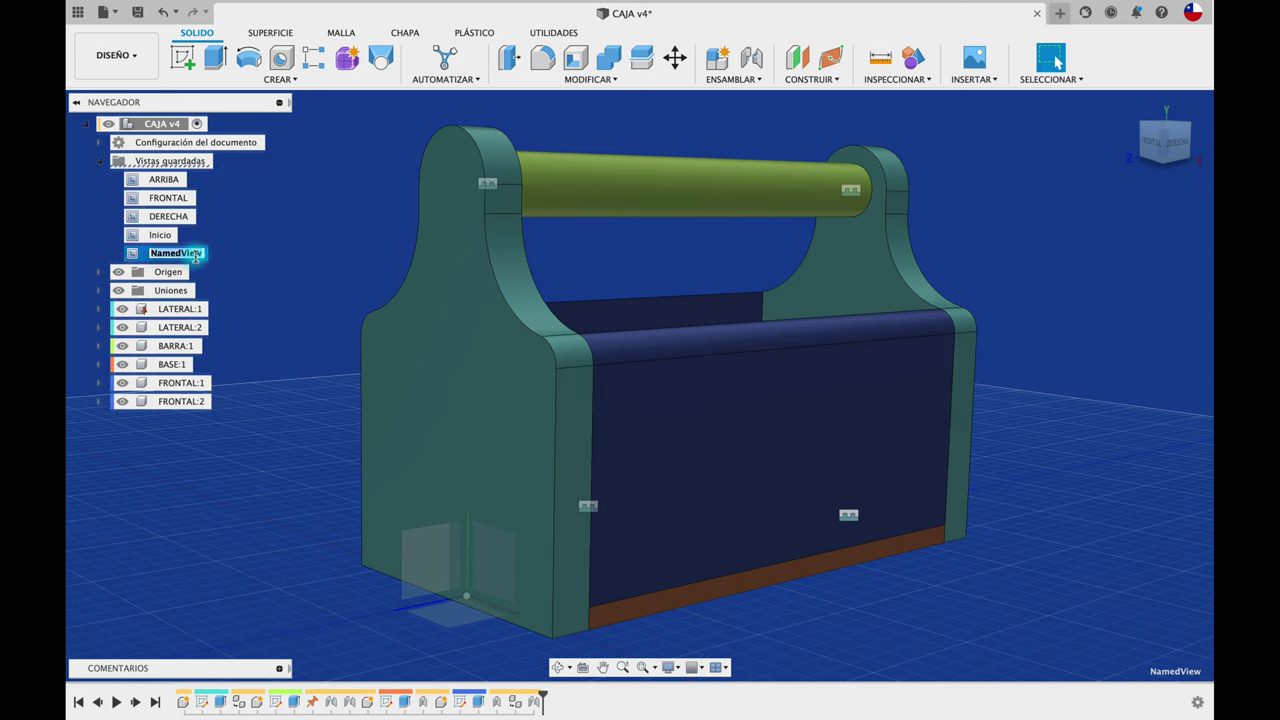
type("V1")
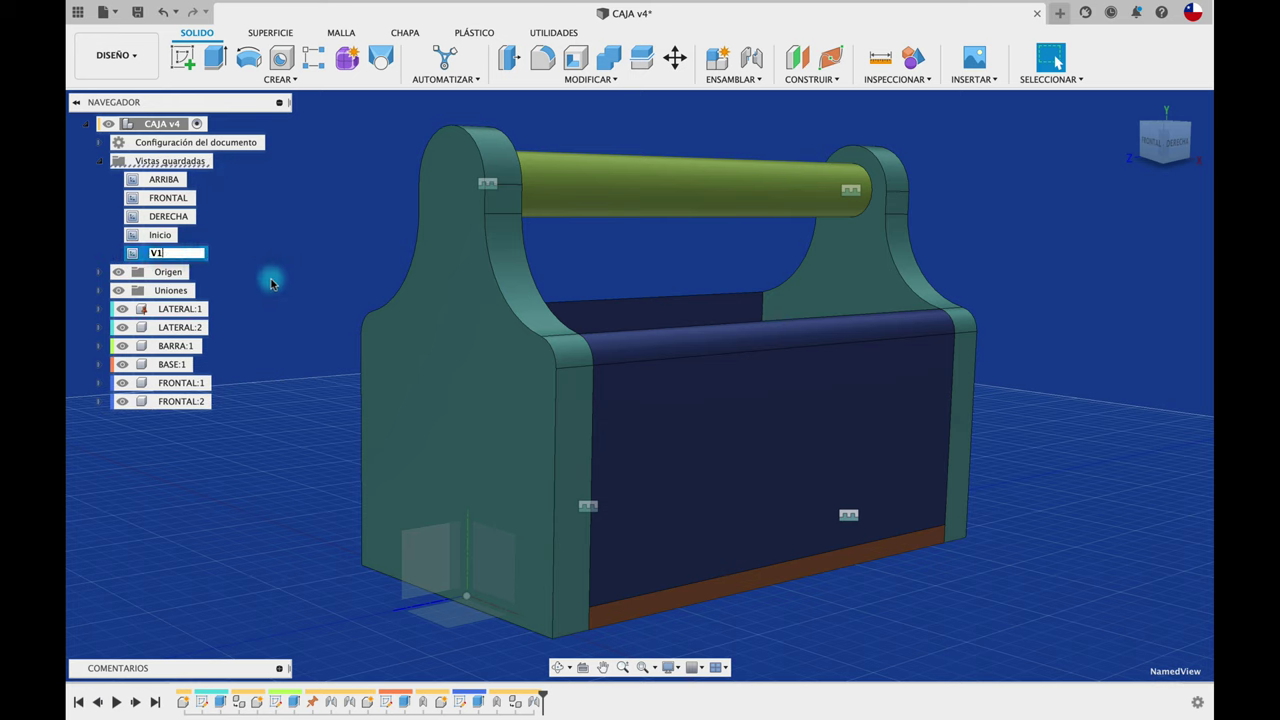
key("Return")
left_click(160, 235)
left_click(164, 180)
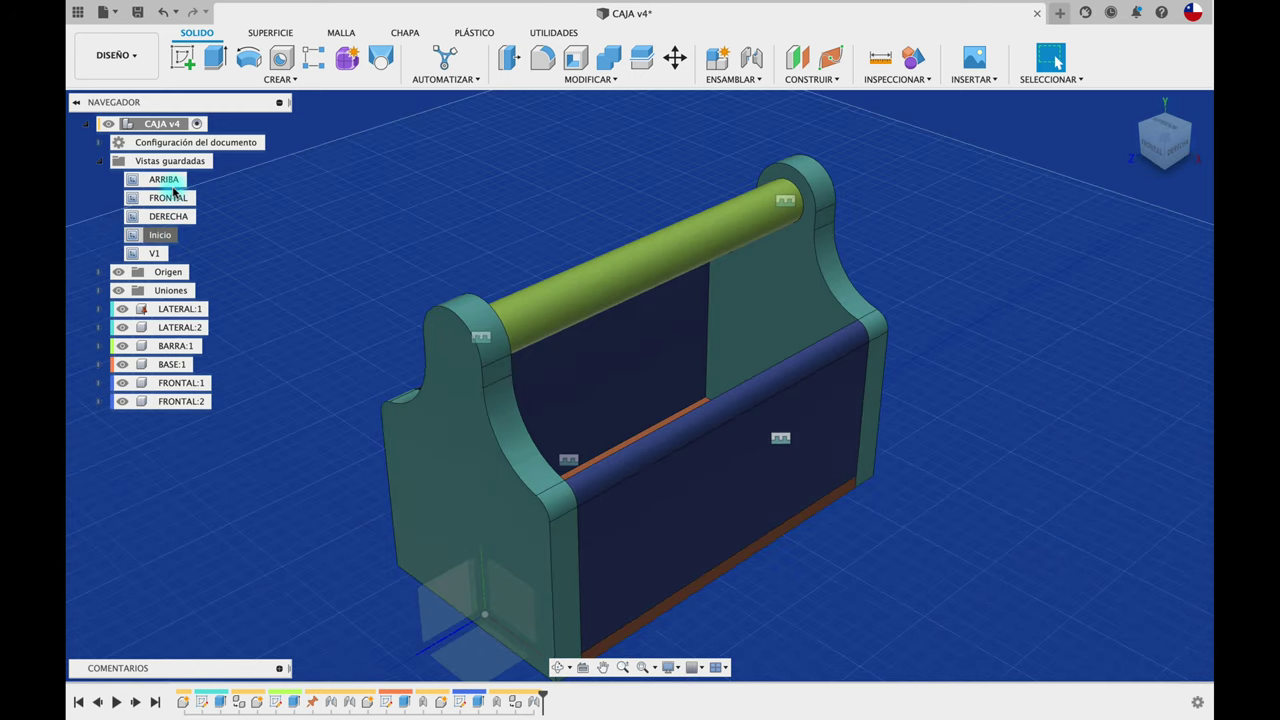
left_click(155, 254)
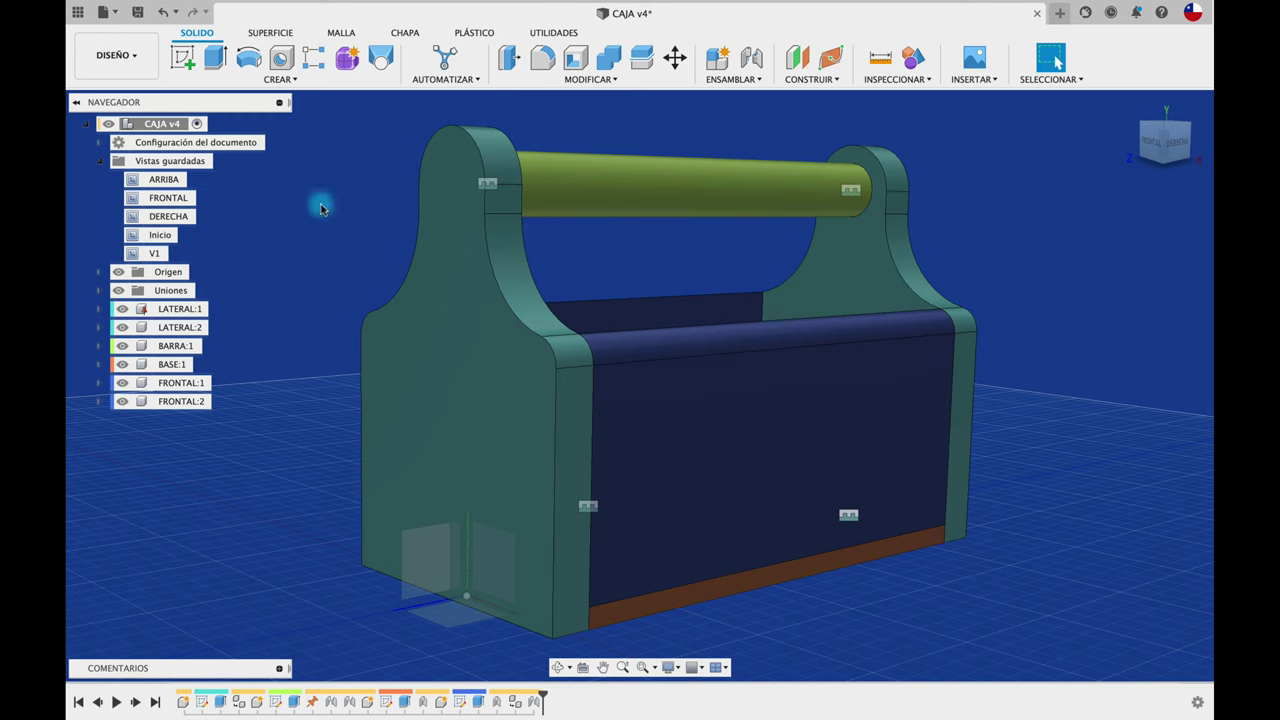
Save a top-down angle into the box as view V2, then check V1, V2 and DERECHA
middle_click_drag(421, 205, 421, 208, "shift")
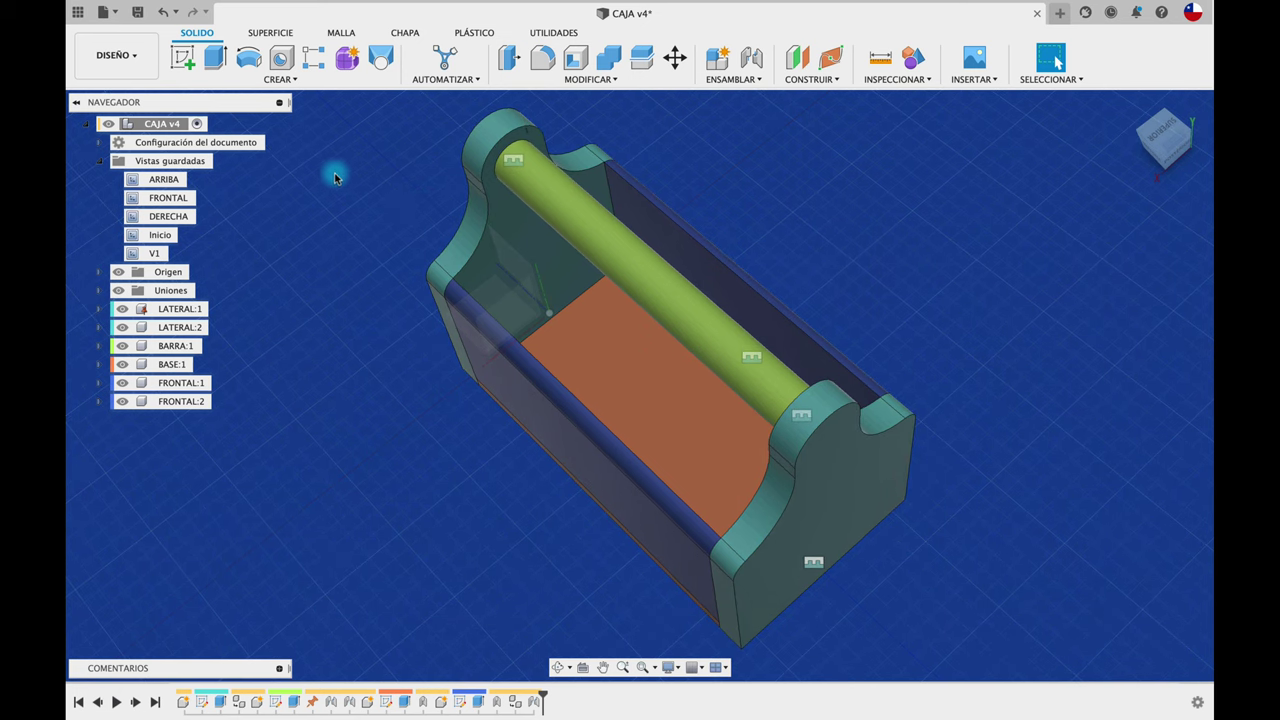
right_click(192, 165)
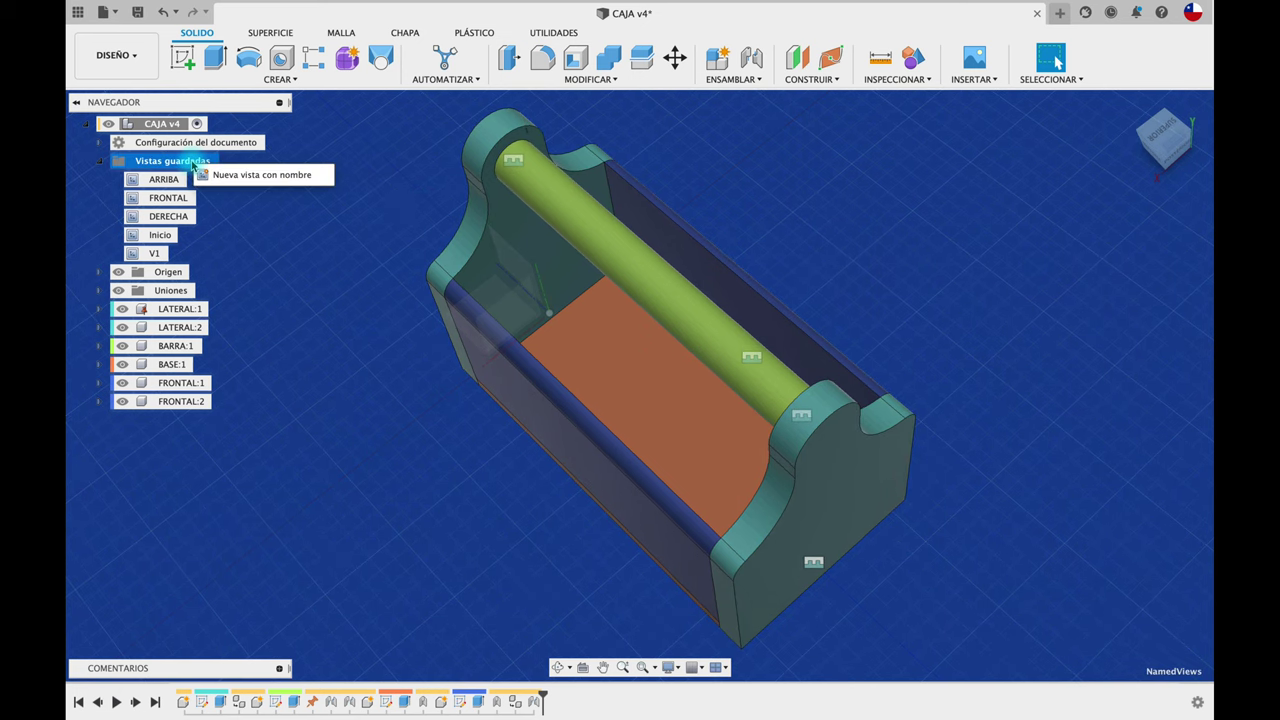
left_click(248, 177)
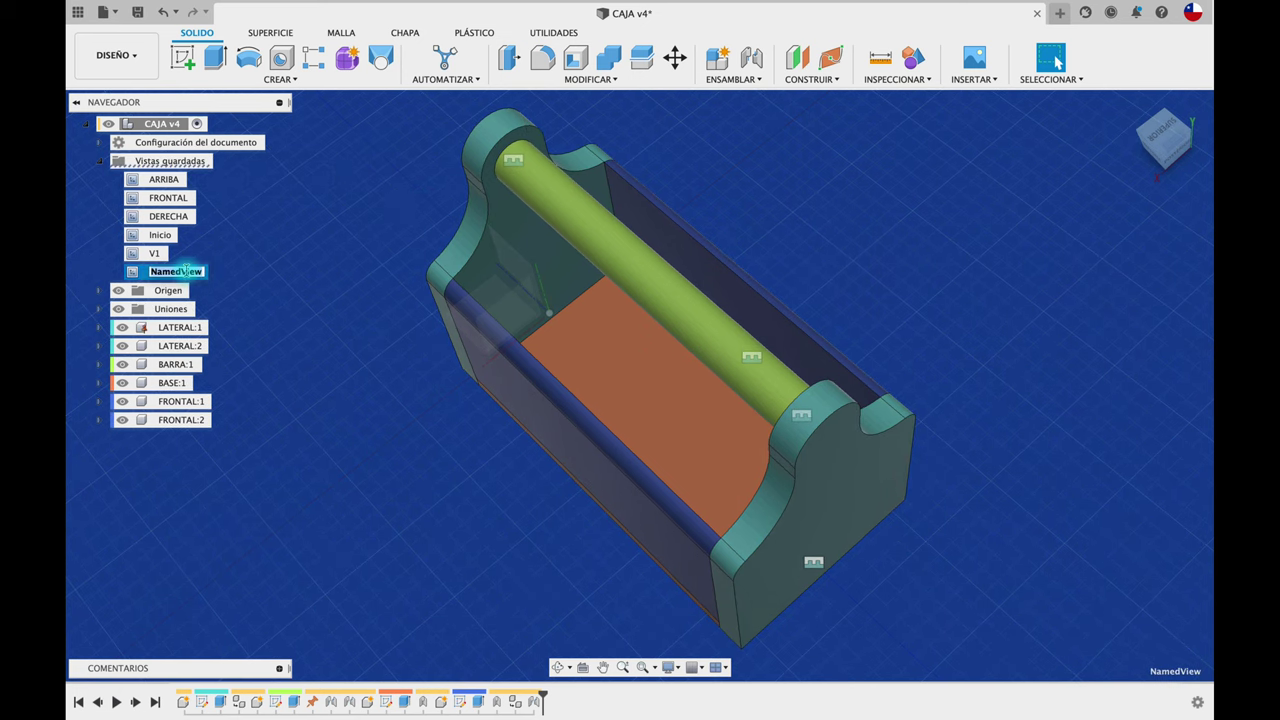
type("V2")
key("Return")
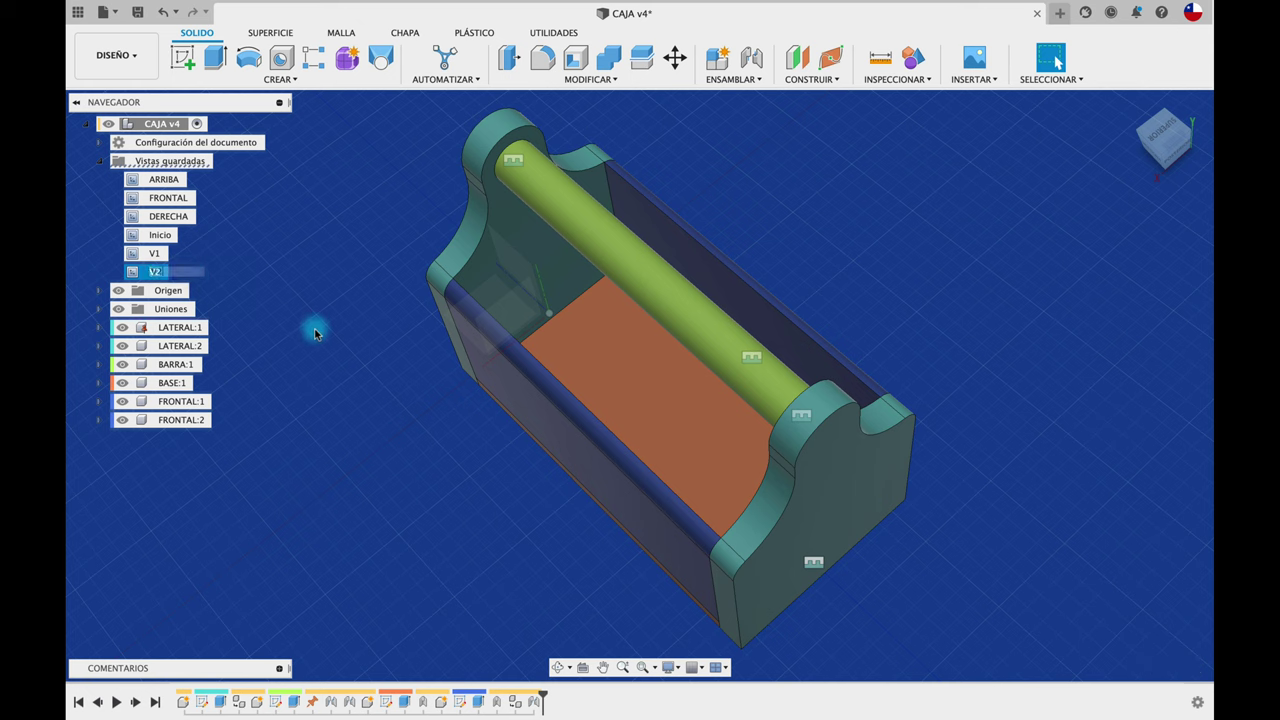
double_click(153, 254)
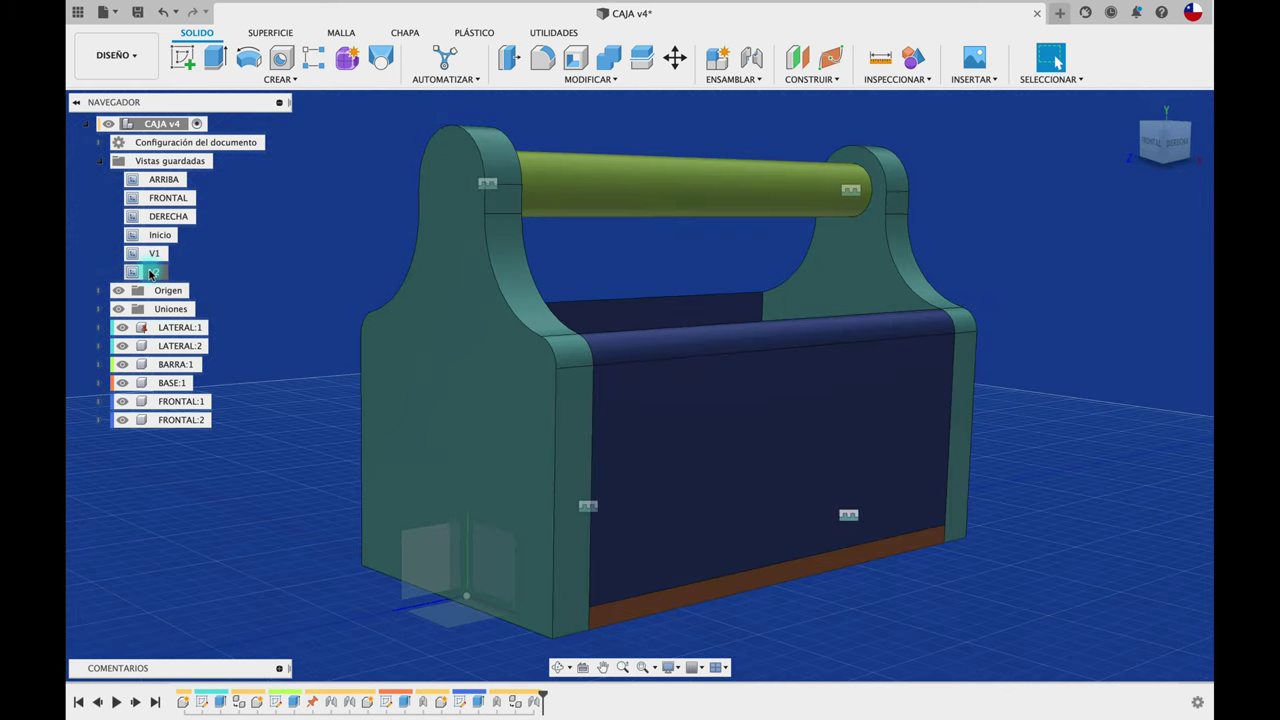
double_click(151, 272)
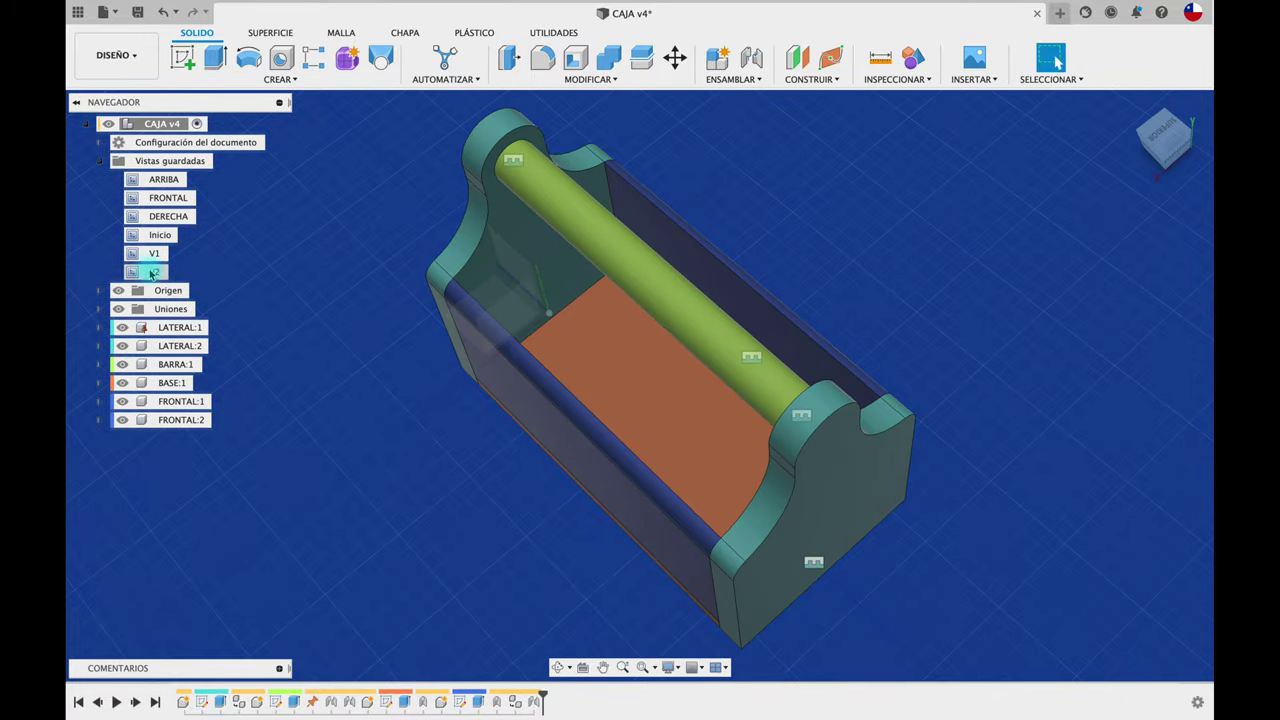
double_click(170, 217)
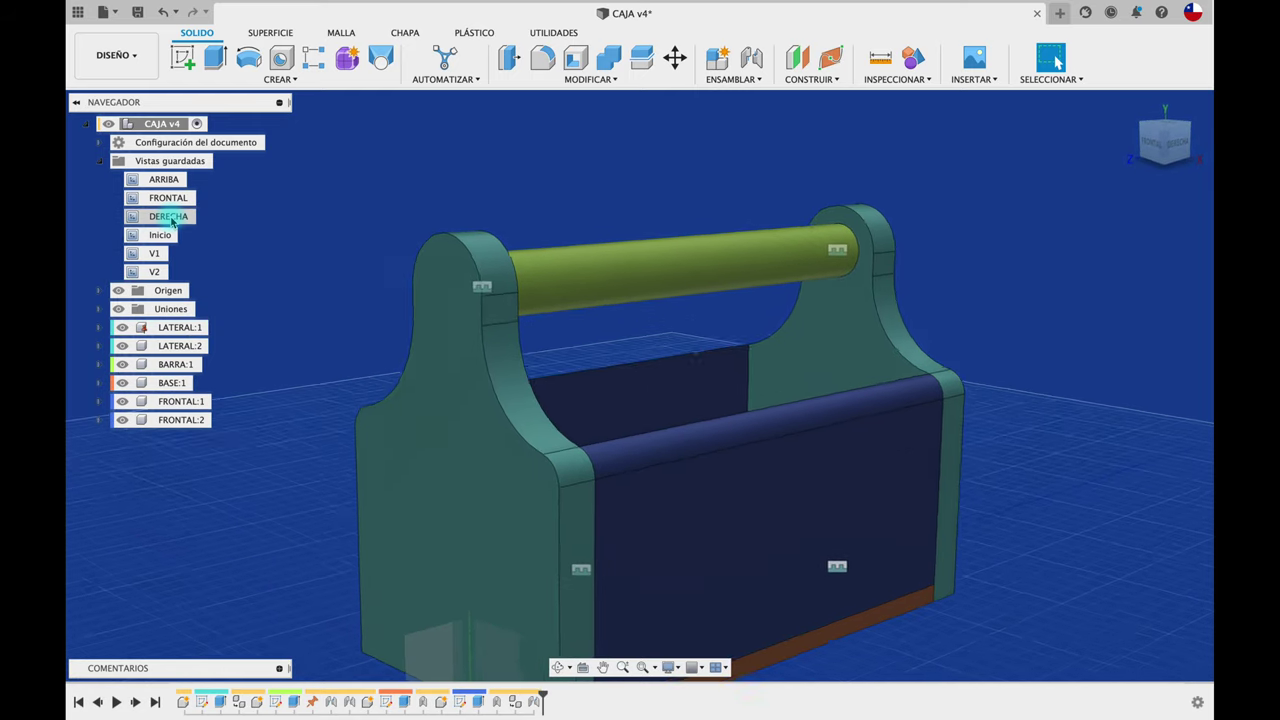
Refresh saved view V1 with Actualizar vista guardada, then collapse Vistas guardadas
left_click(153, 255)
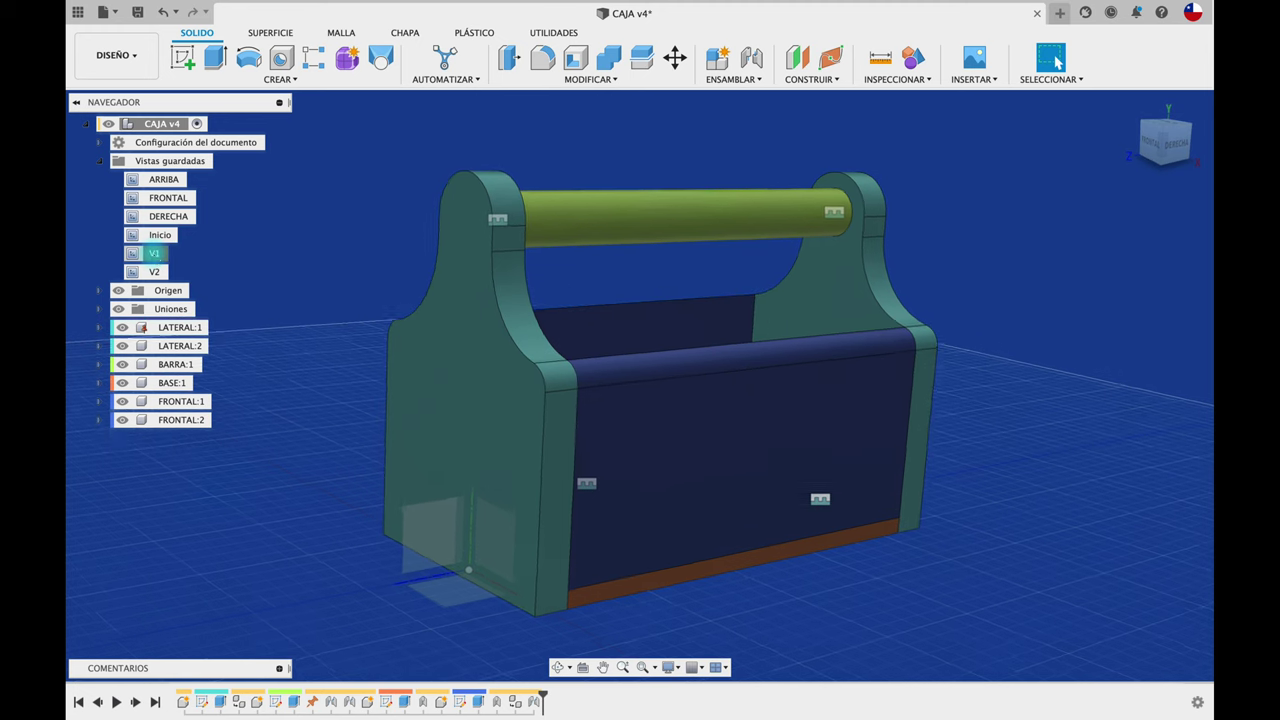
right_click(155, 256)
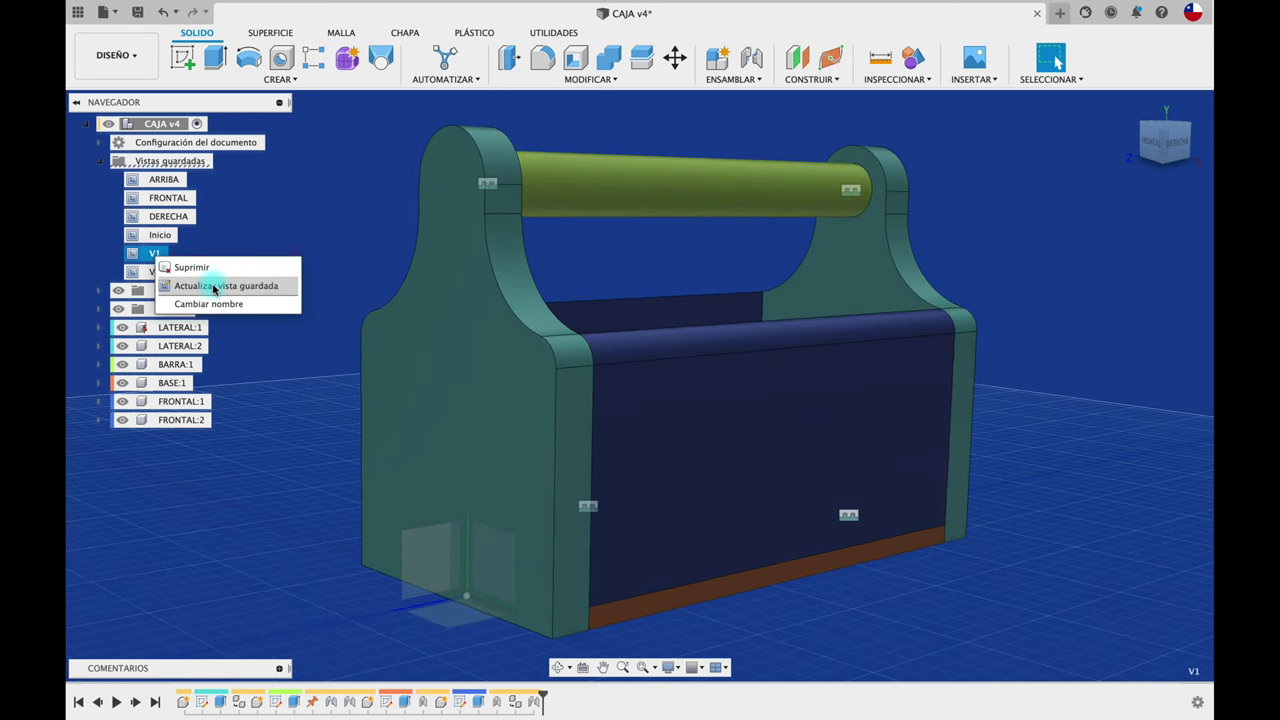
left_click(326, 179)
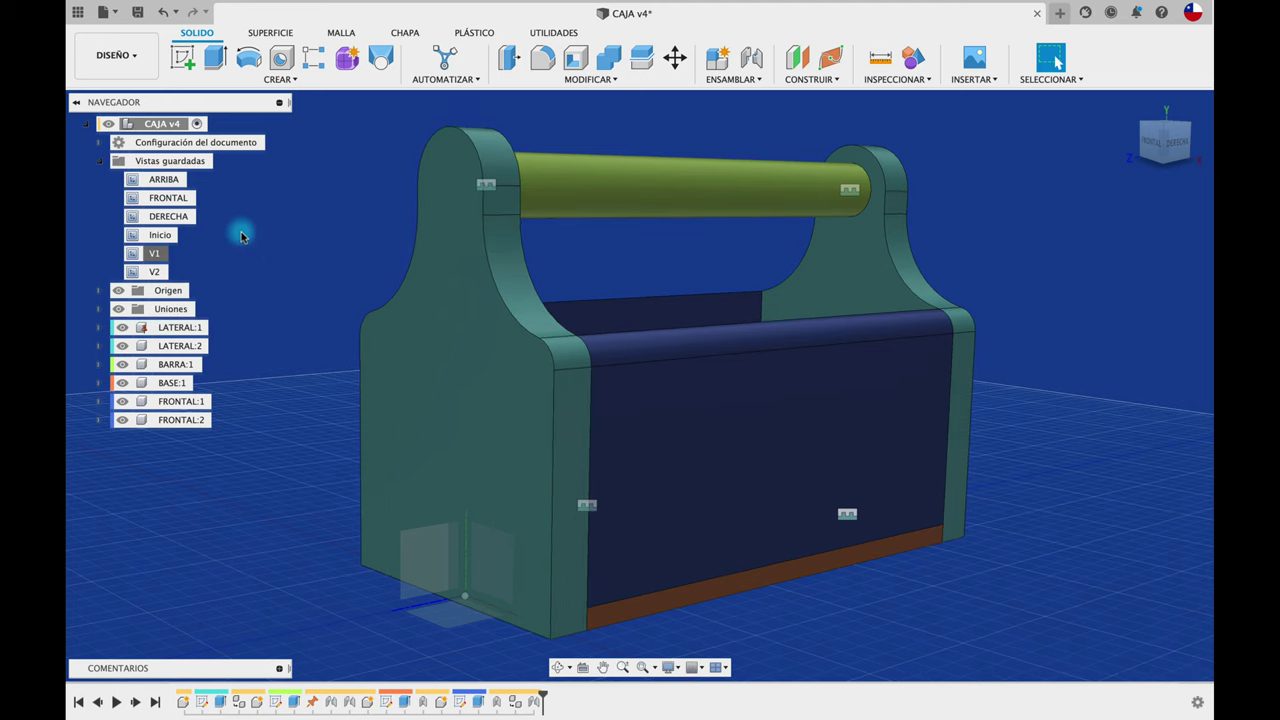
left_click(101, 161)
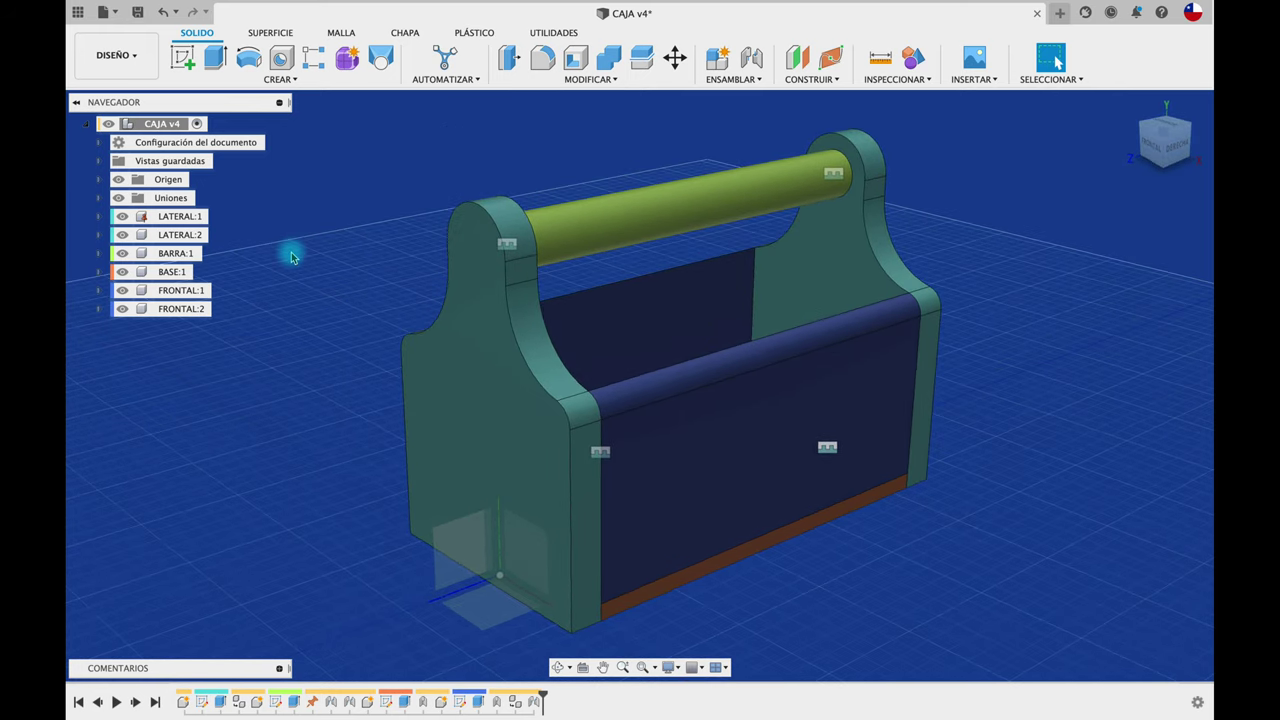
Create section analysis Sección1 on the YZ plane, then hide it under Análisis
left_click(887, 80)
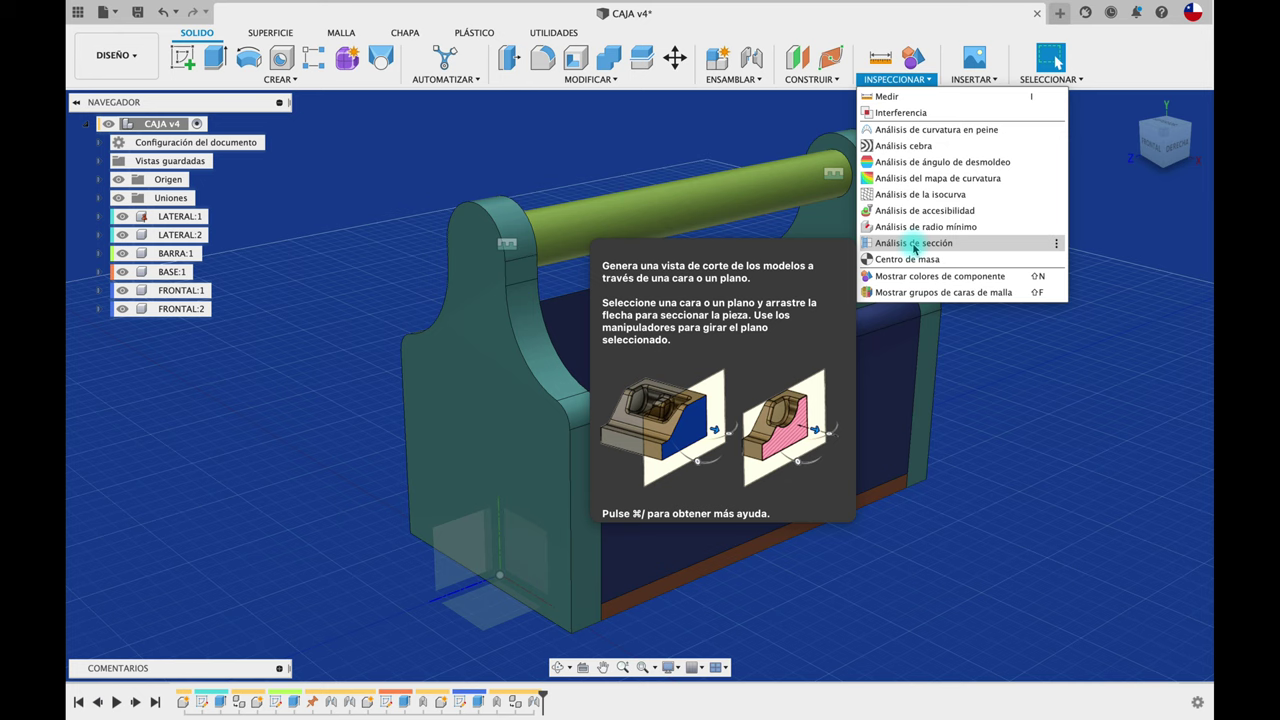
left_click(914, 246)
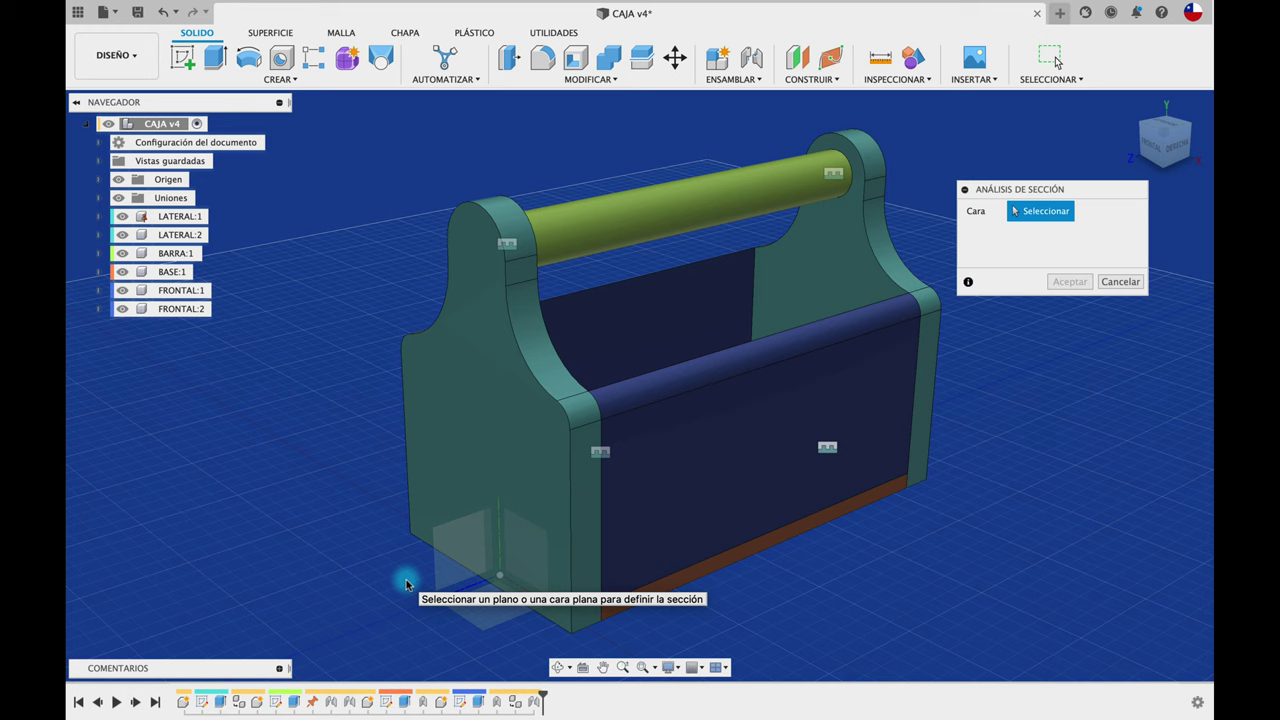
mouse_move(406, 585)
middle_mouse_down("shift")
mouse_move(467, 587)
mouse_move(443, 523)
middle_mouse_up("shift")
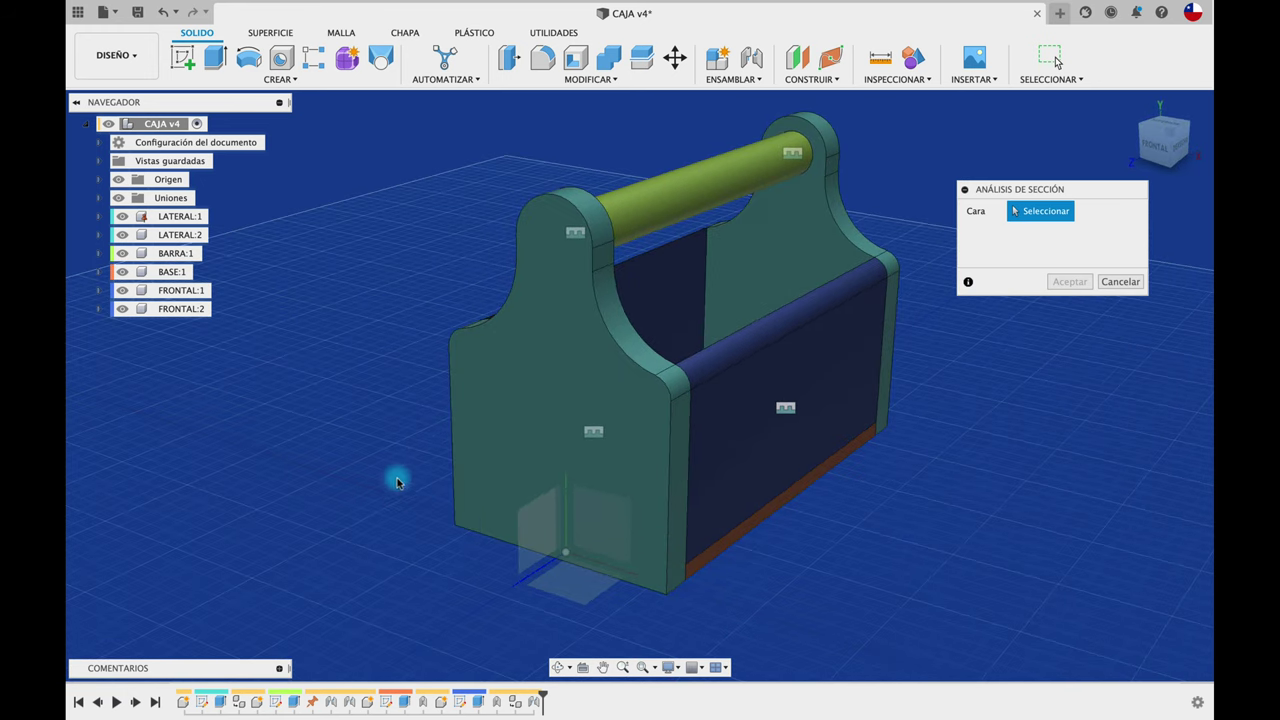
left_click(530, 563)
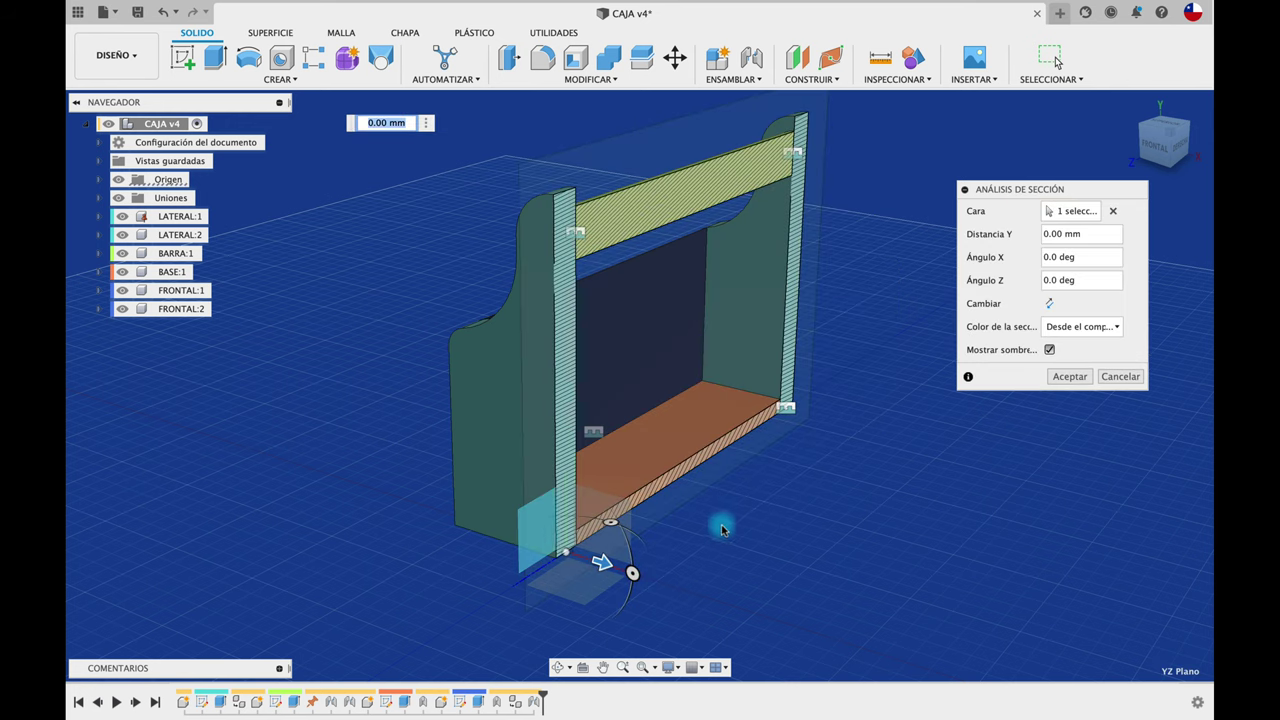
middle_click_drag(723, 523, 937, 487, "shift")
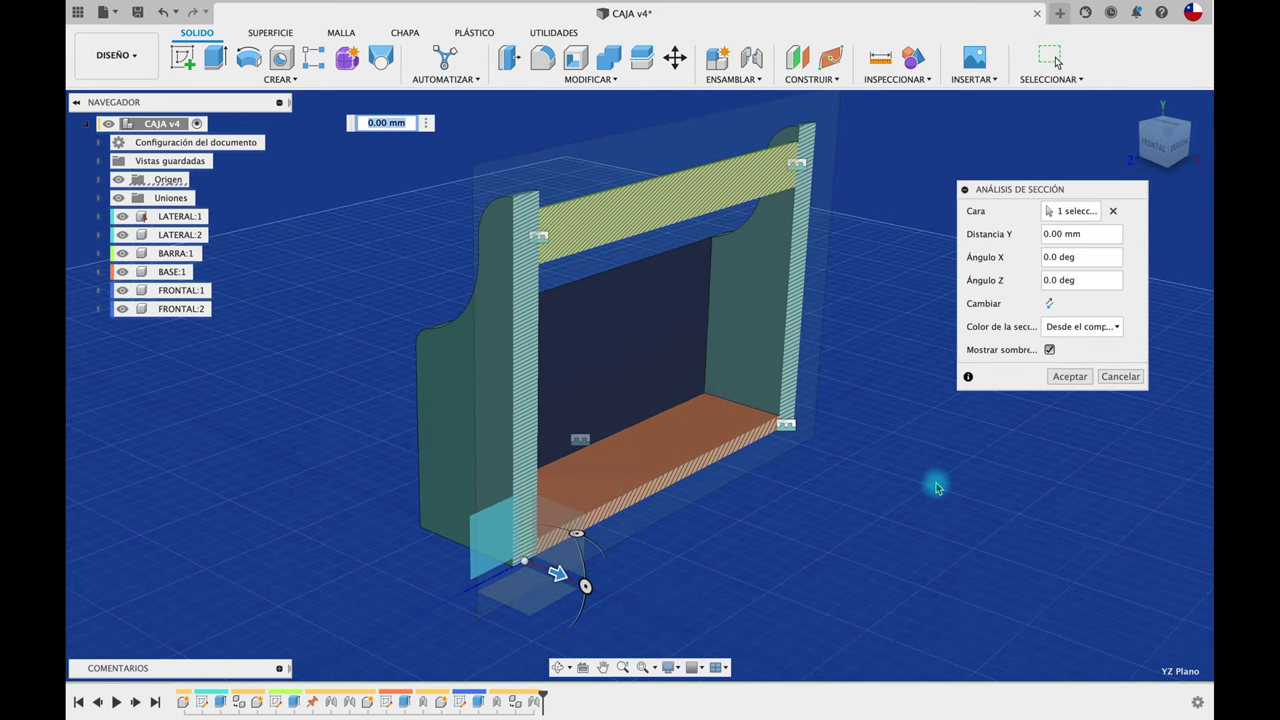
left_click(1084, 378)
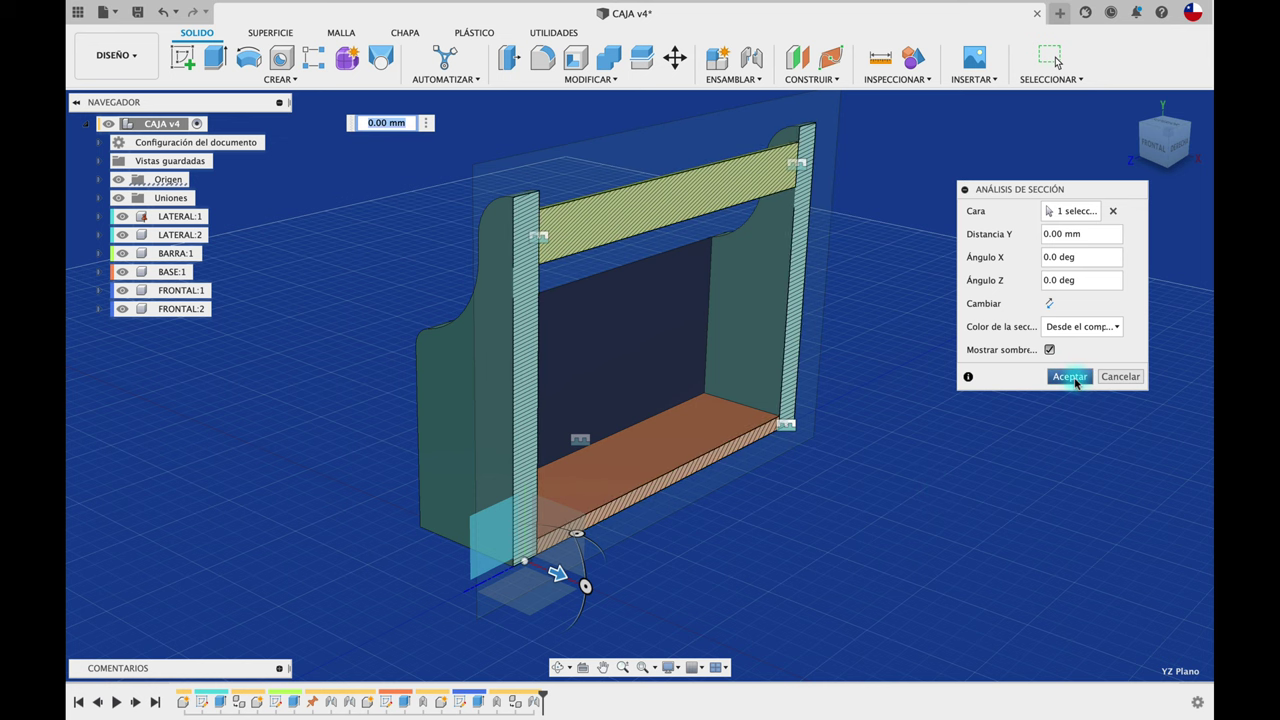
left_click(327, 375)
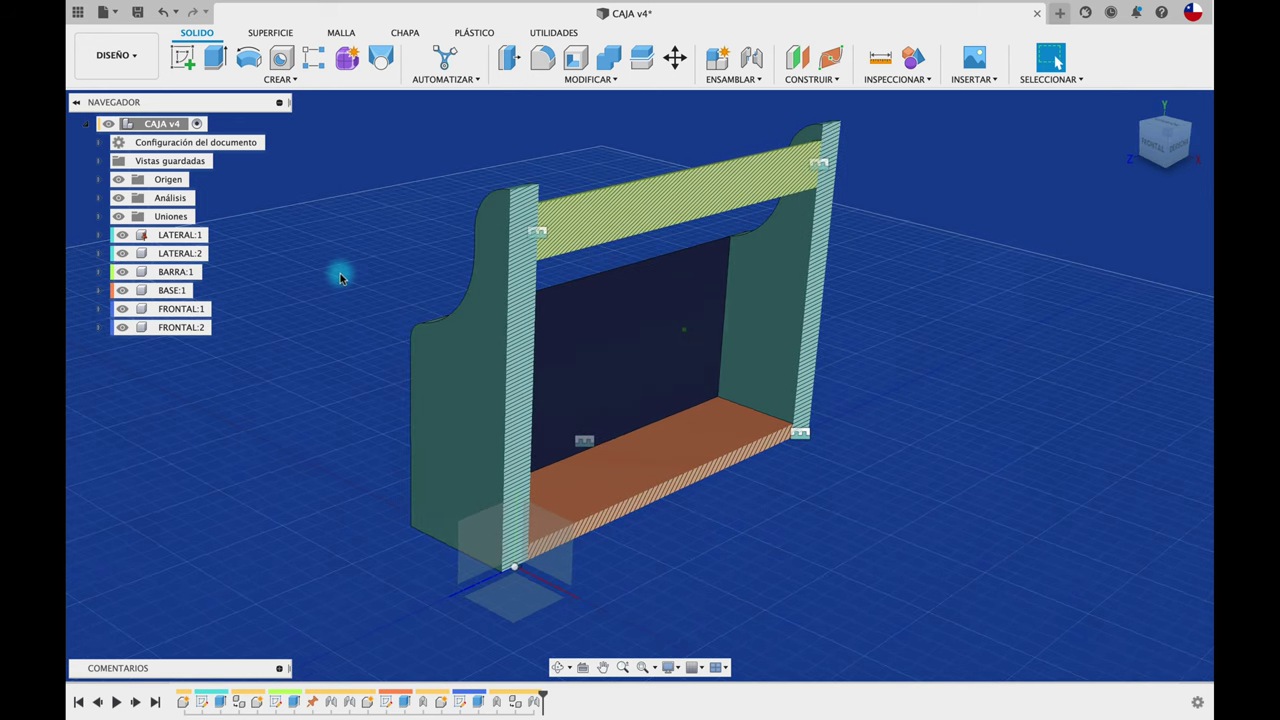
left_click(98, 198)
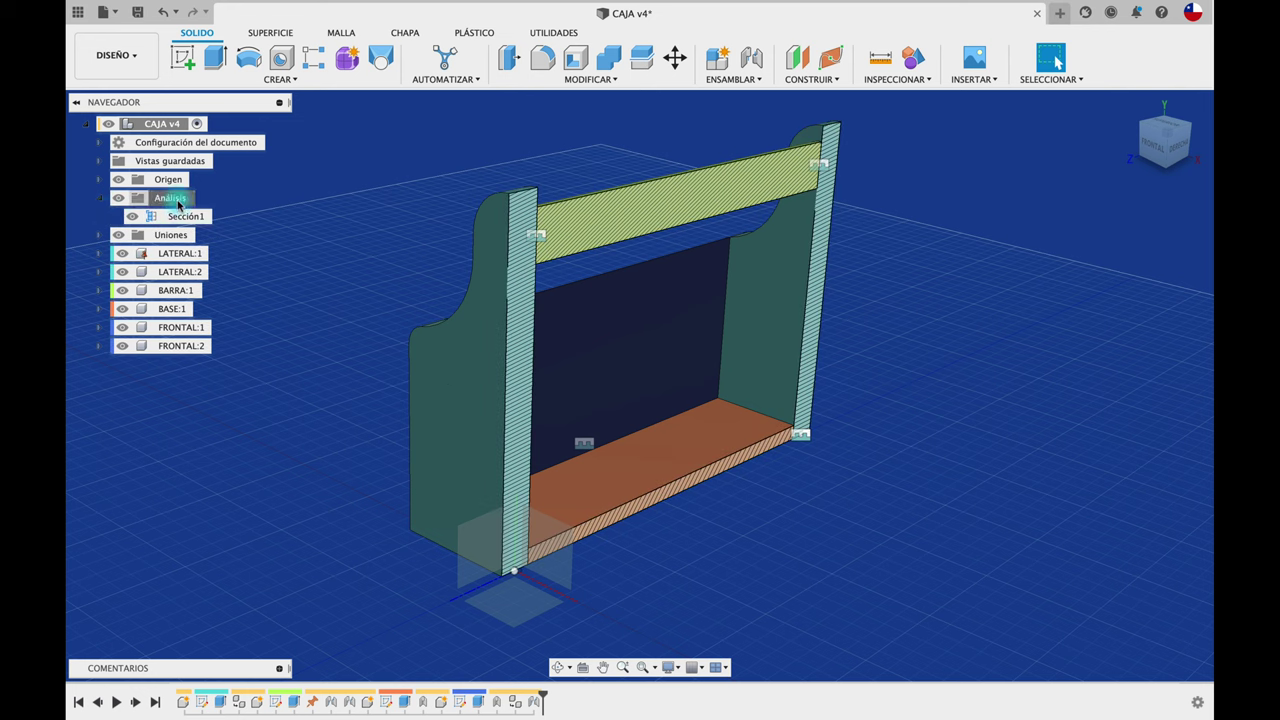
left_click(132, 217)
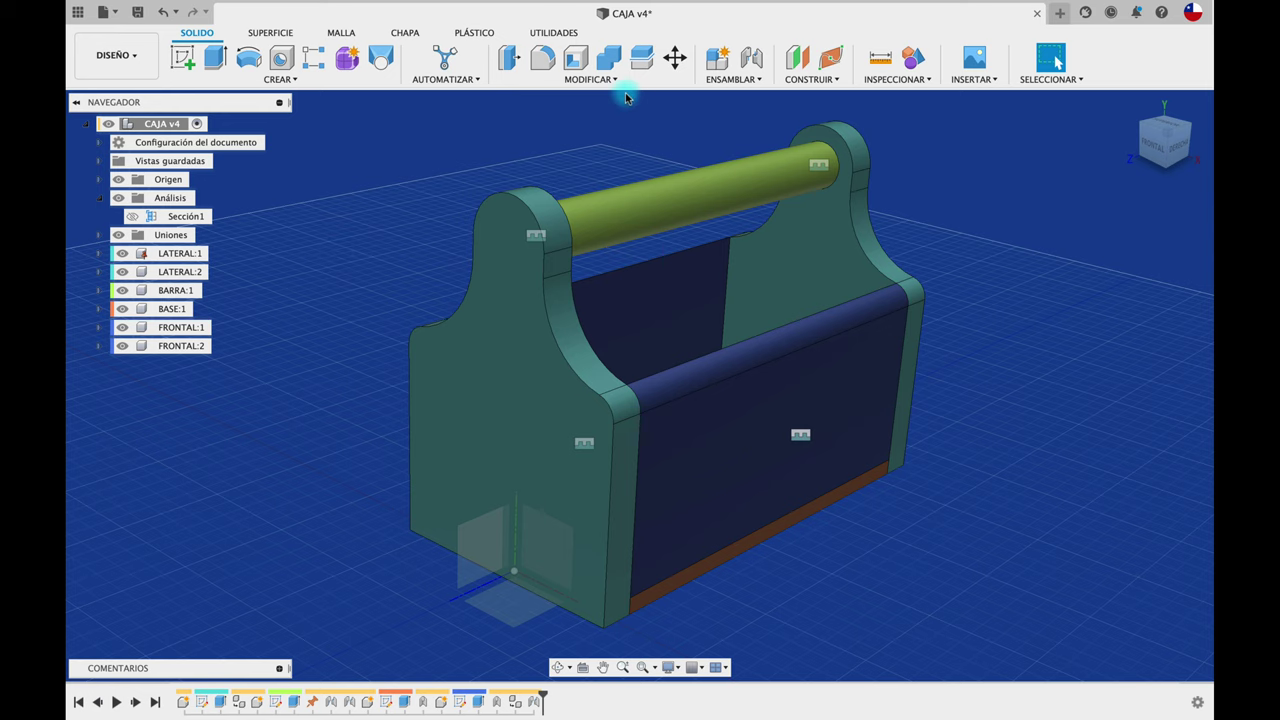
Add section analysis Sección2 on the box's left end face, at 0.00 mm offset and 0° angles
left_click(910, 80)
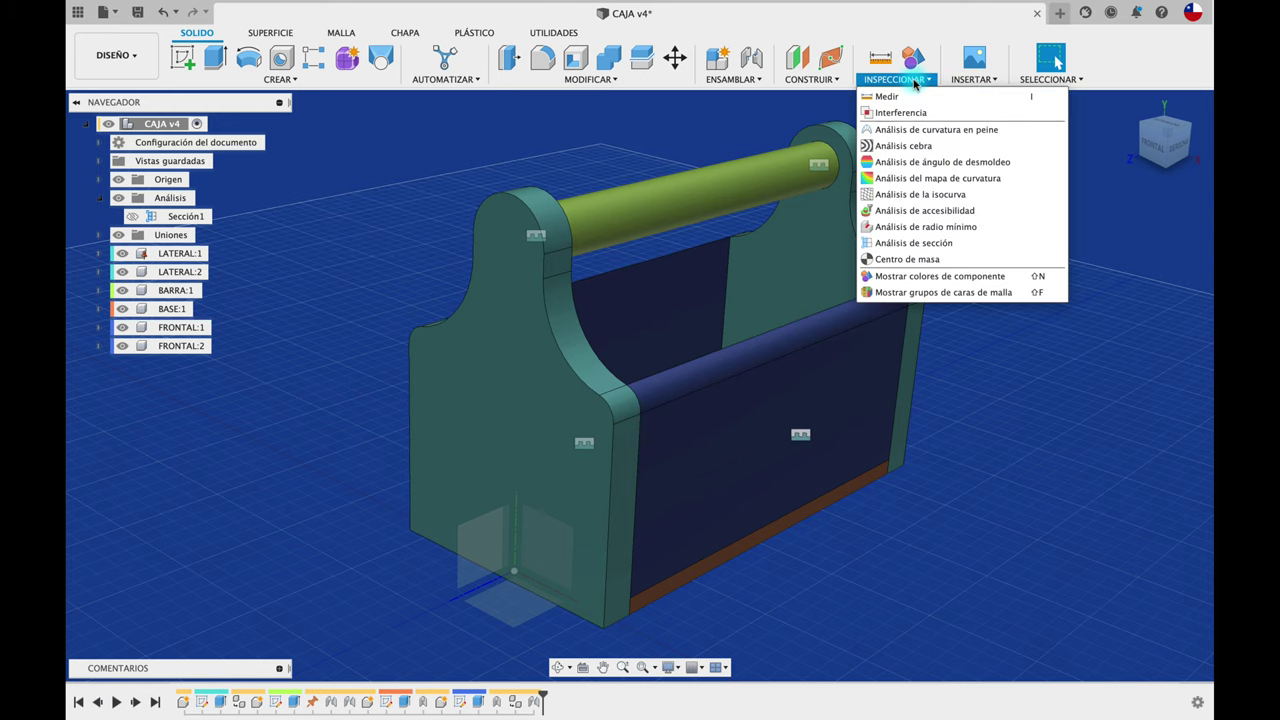
left_click(918, 244)
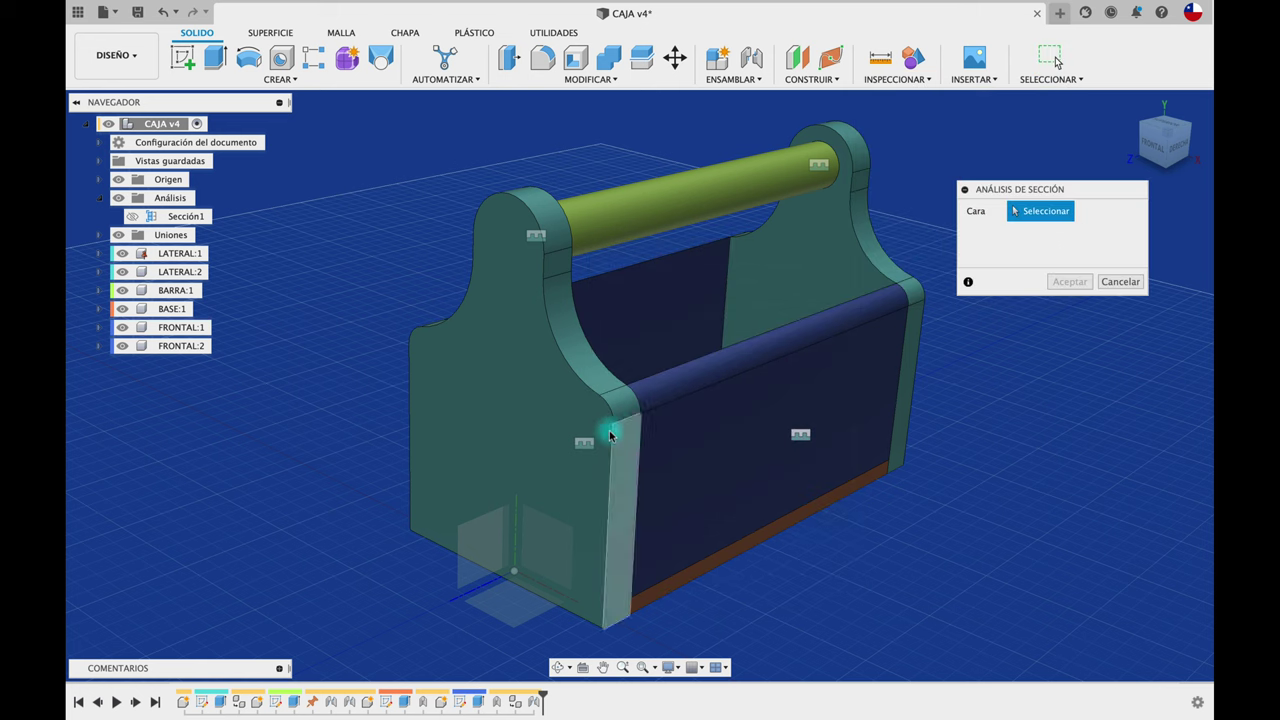
left_click(535, 458)
mouse_move(514, 457)
left_mouse_down()
mouse_move(702, 391)
mouse_move(627, 412)
left_mouse_up()
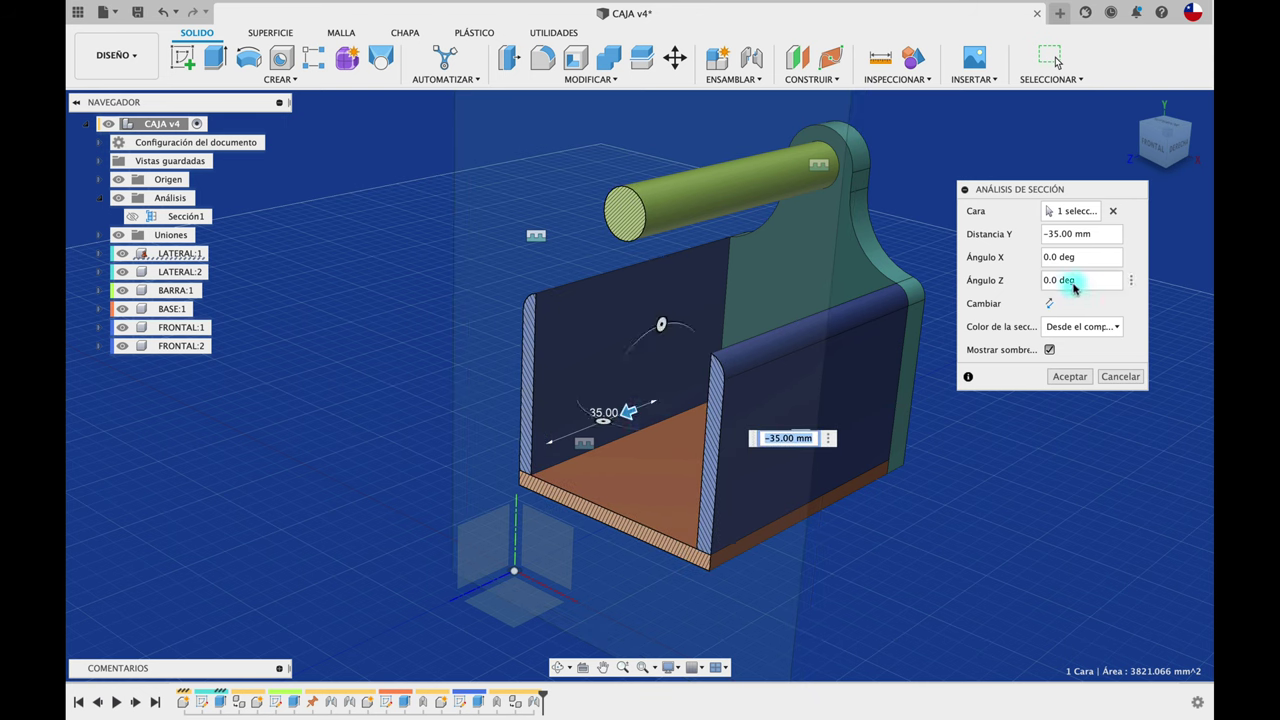
left_click(1079, 256)
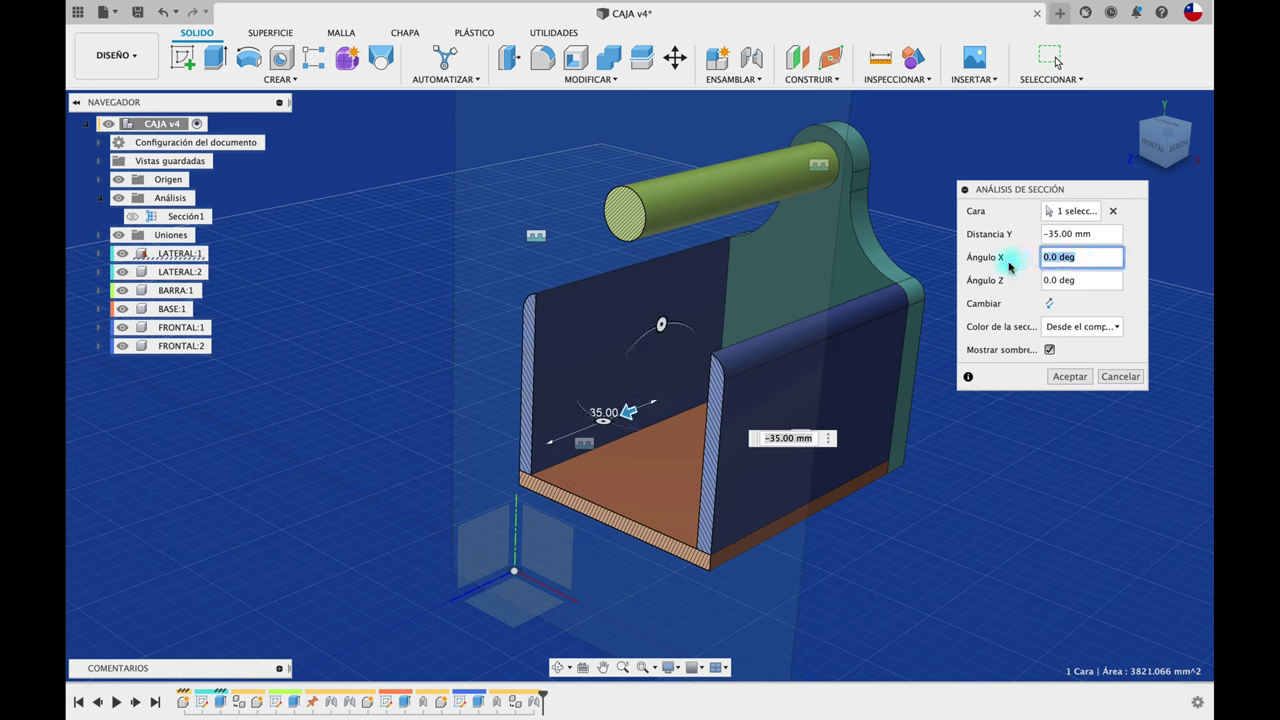
type("45")
key("Return")
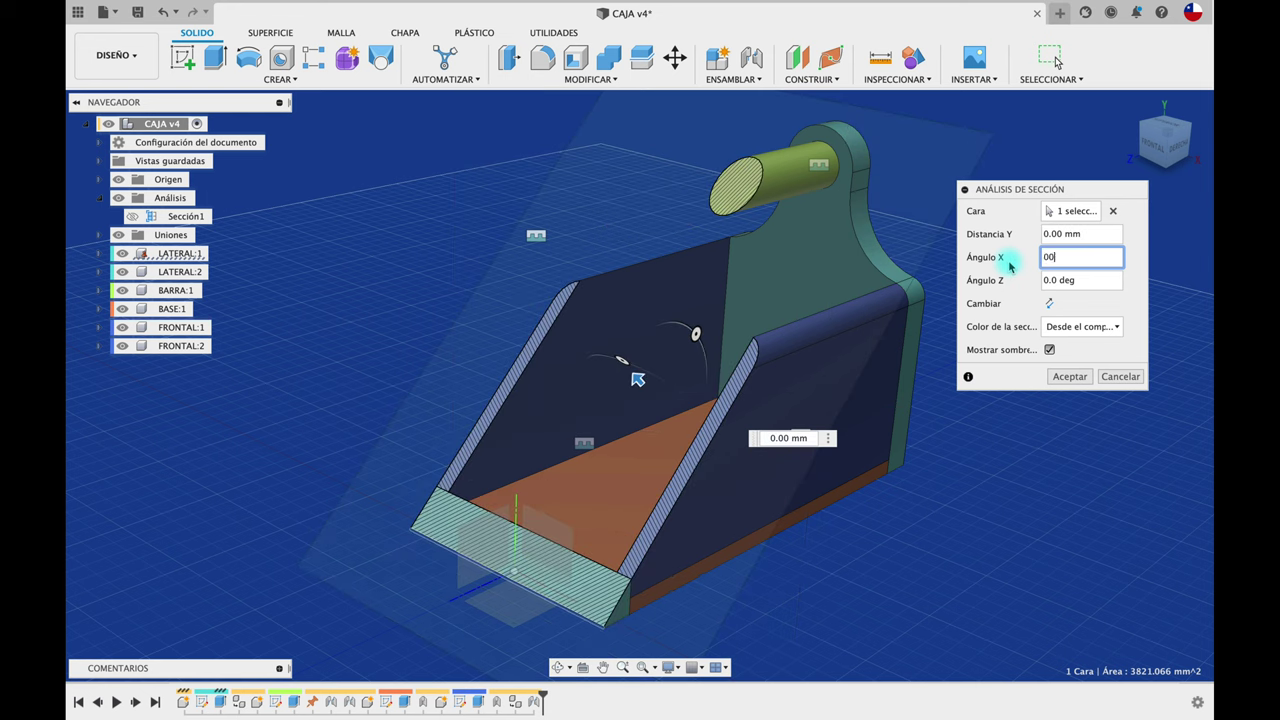
left_click(1069, 380)
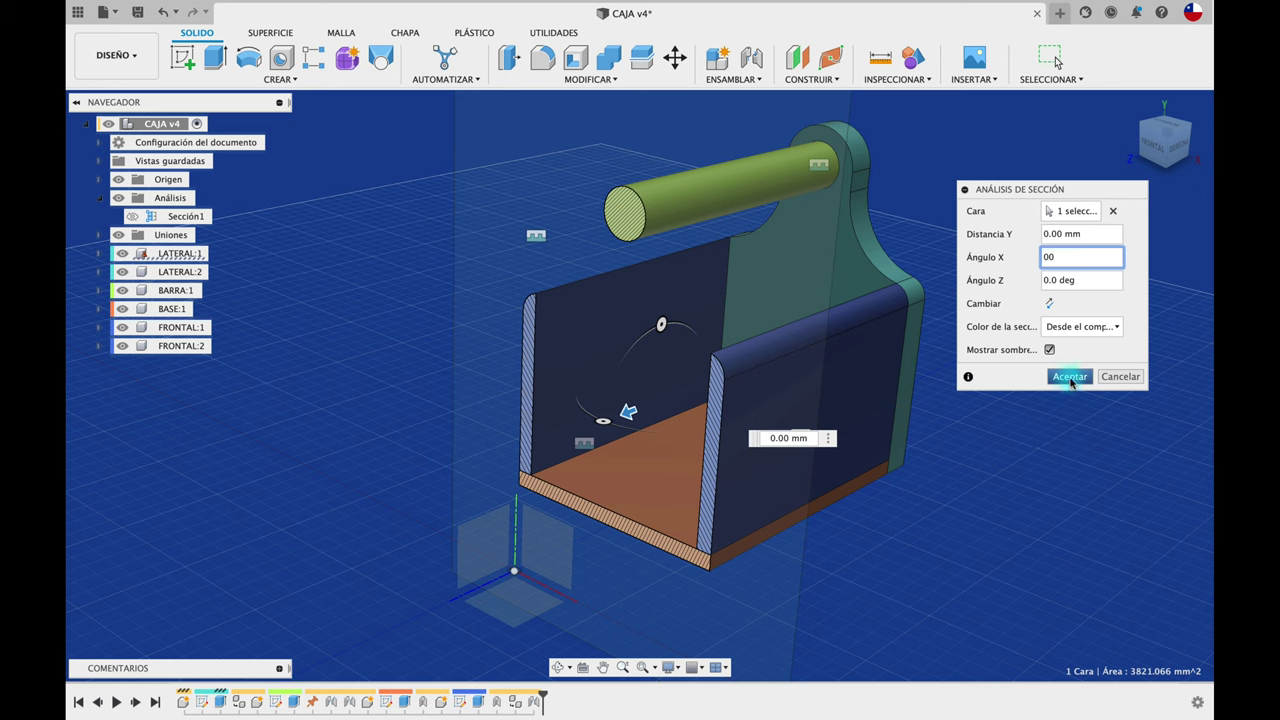
Toggle the Sección1 and Sección2 cuts to compare them, then hide all section cuts
left_click(133, 218)
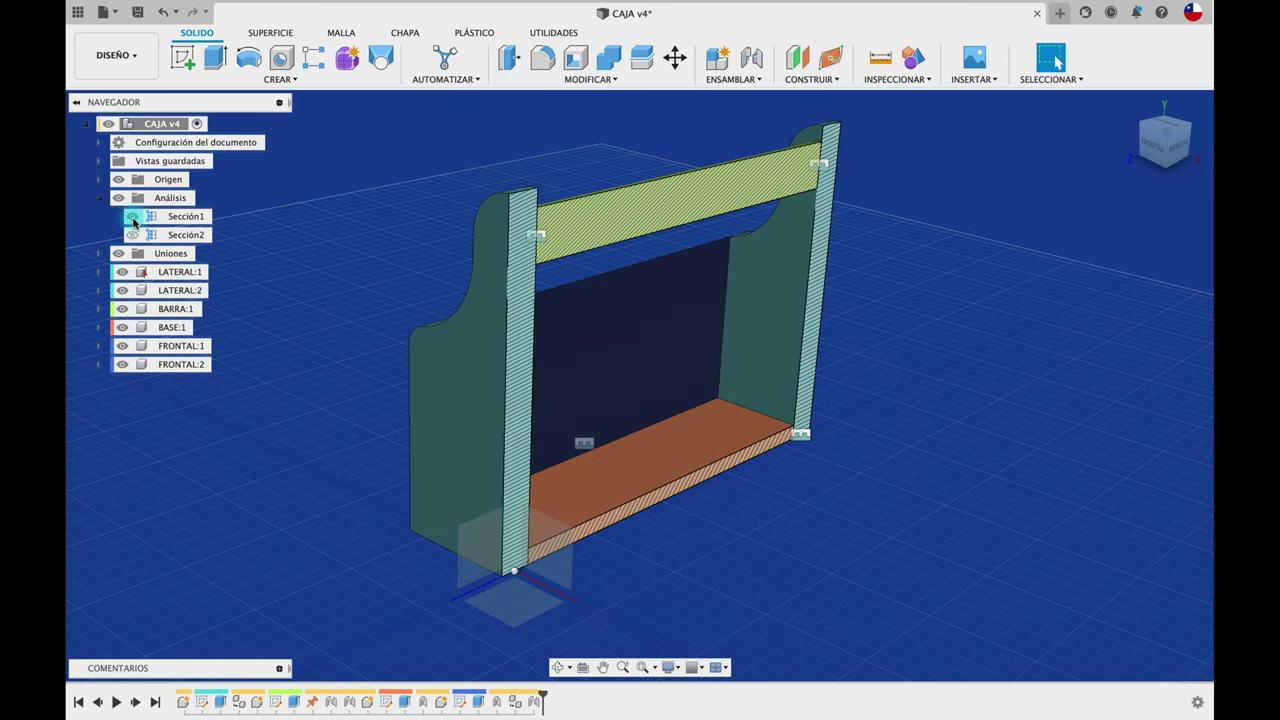
left_click(133, 235)
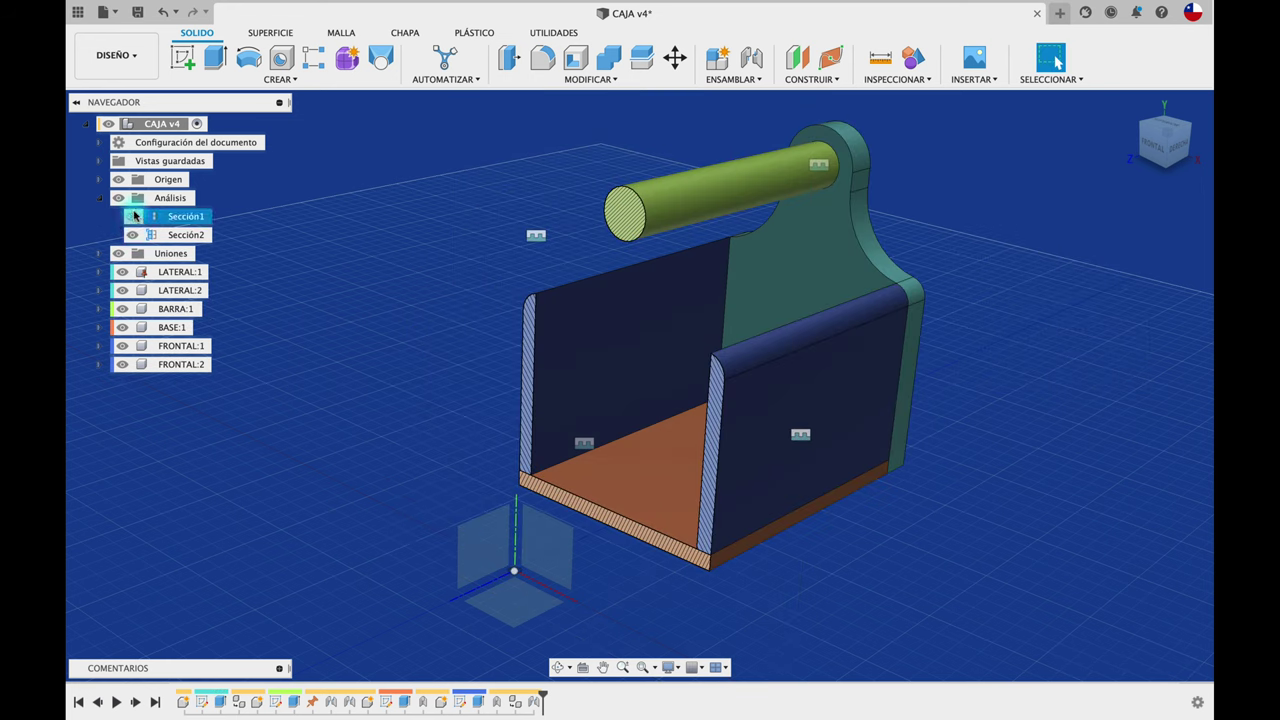
left_click(133, 235)
left_click(133, 235)
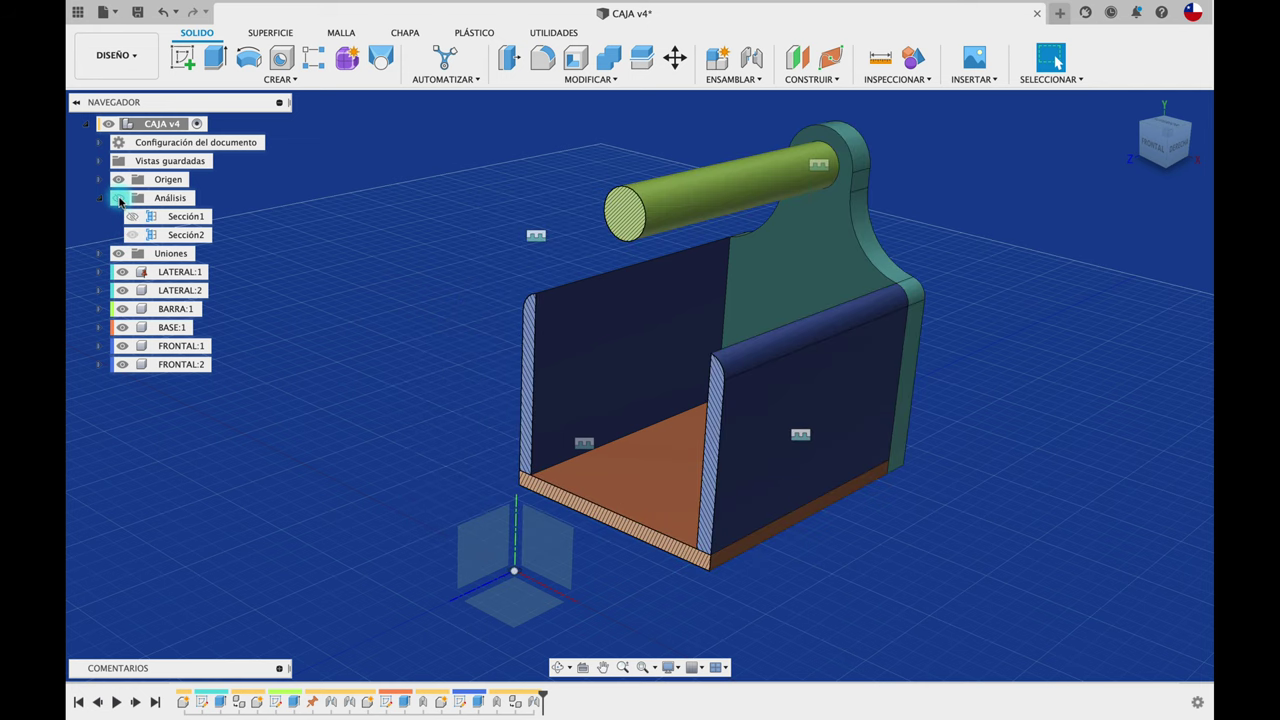
left_click(118, 197)
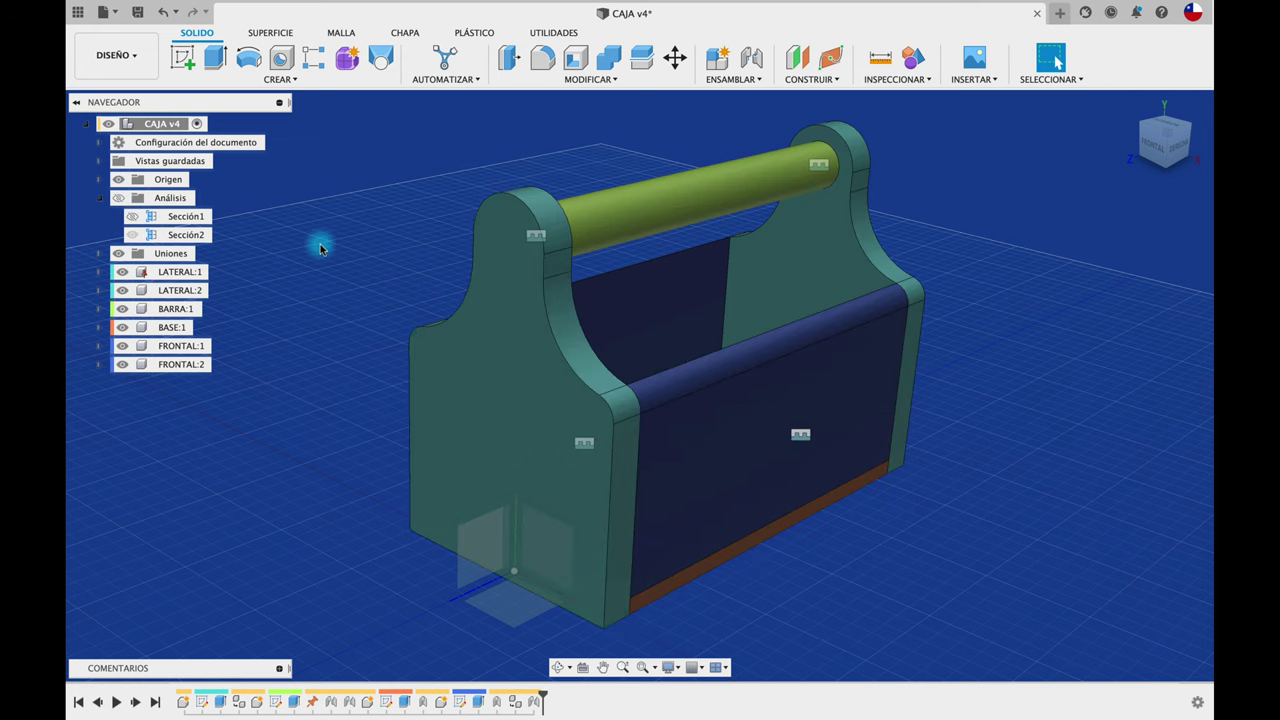
middle_click_drag(320, 244, 340, 257, "shift")
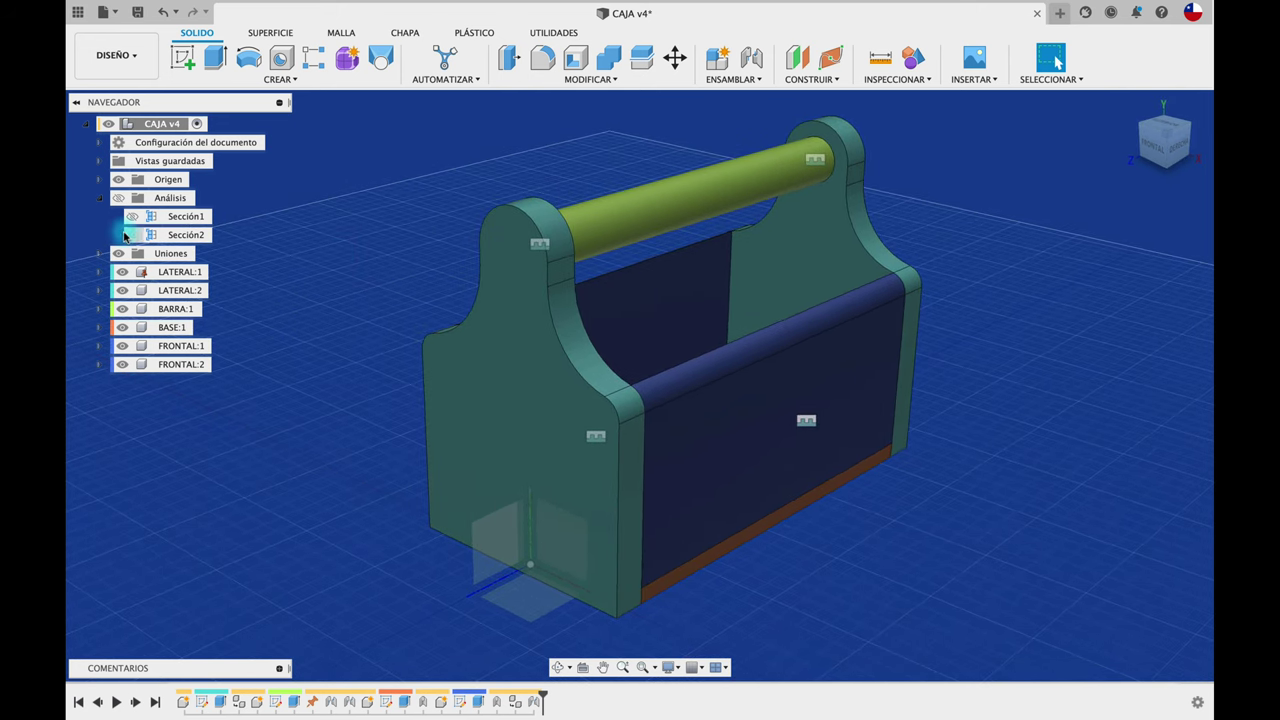
Orbit the box showing Sección1, then Sección2, and finally hide the Sección2 cut
left_click(119, 198)
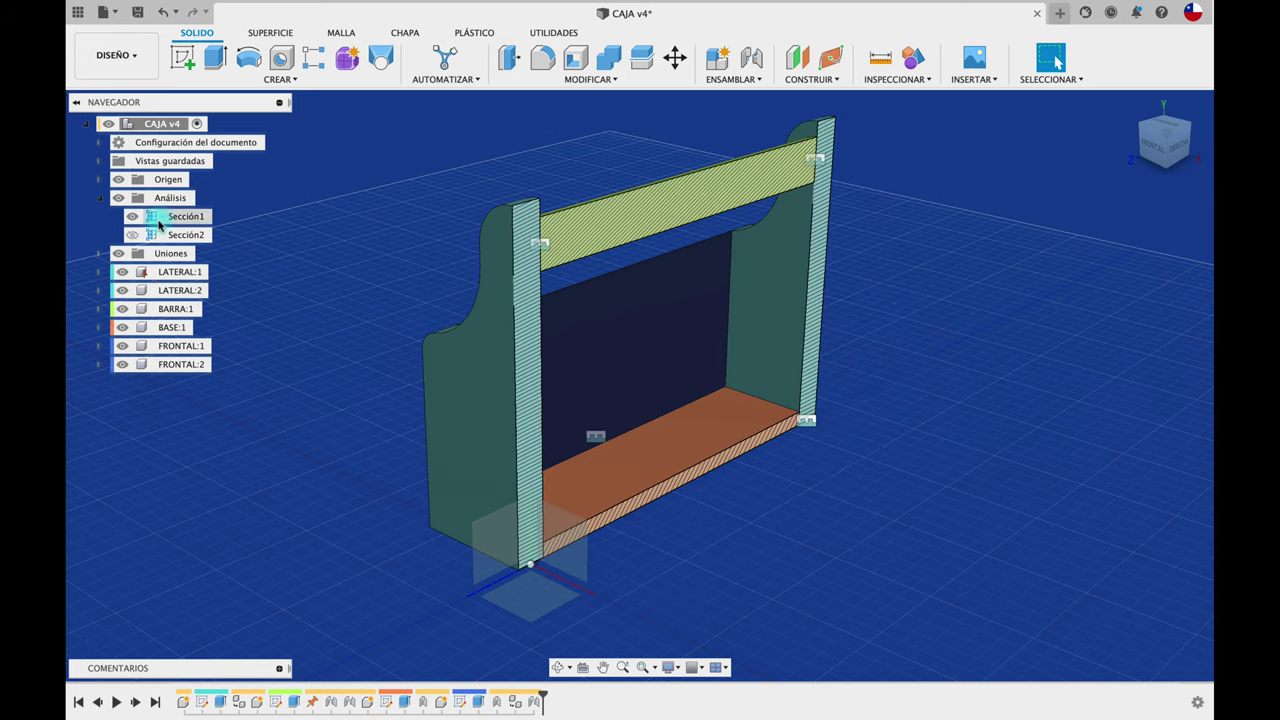
middle_click_drag(293, 256, 547, 268, "shift")
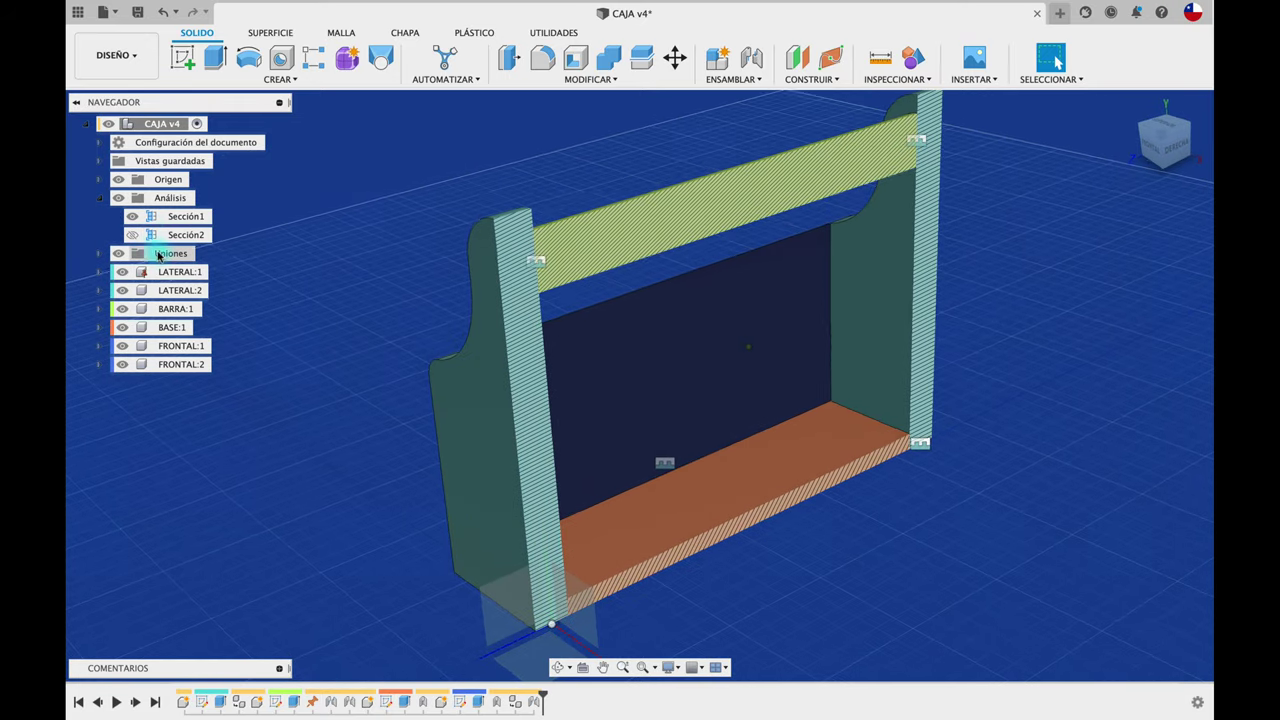
left_click(132, 234)
middle_click_drag(302, 259, 302, 259, "shift")
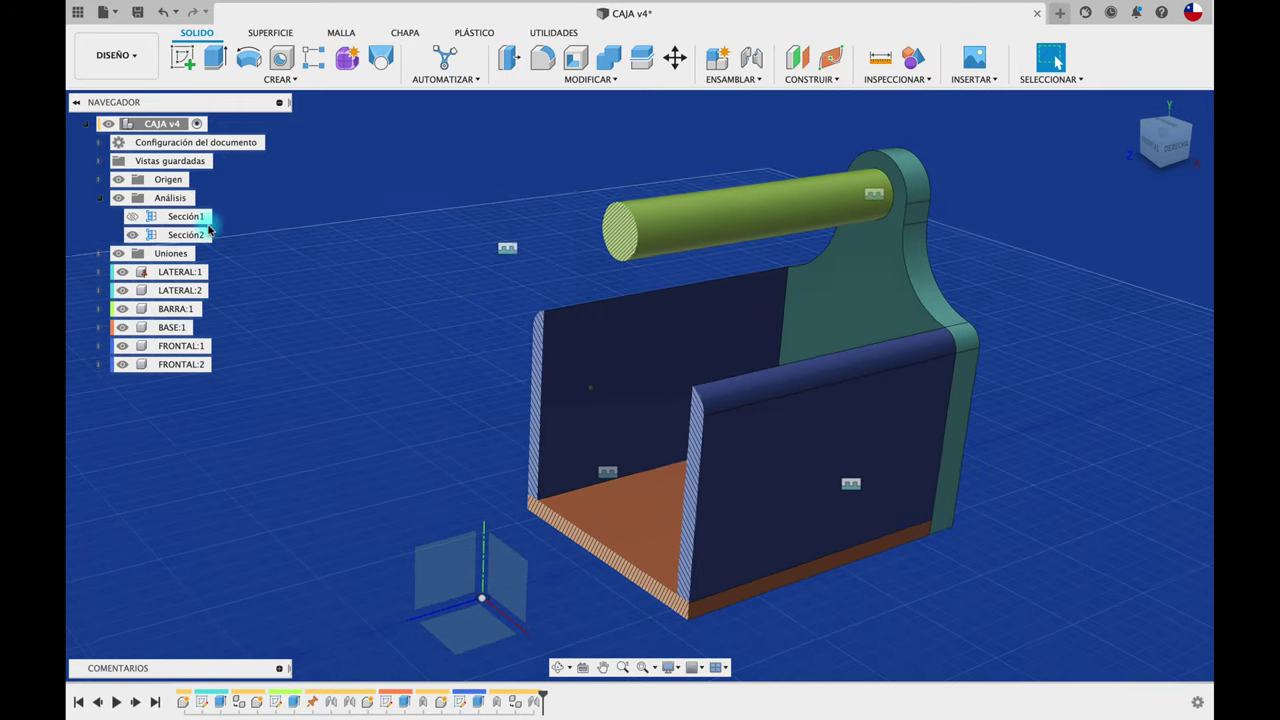
left_click(132, 234)
middle_click_drag(413, 259, 413, 259, "shift")
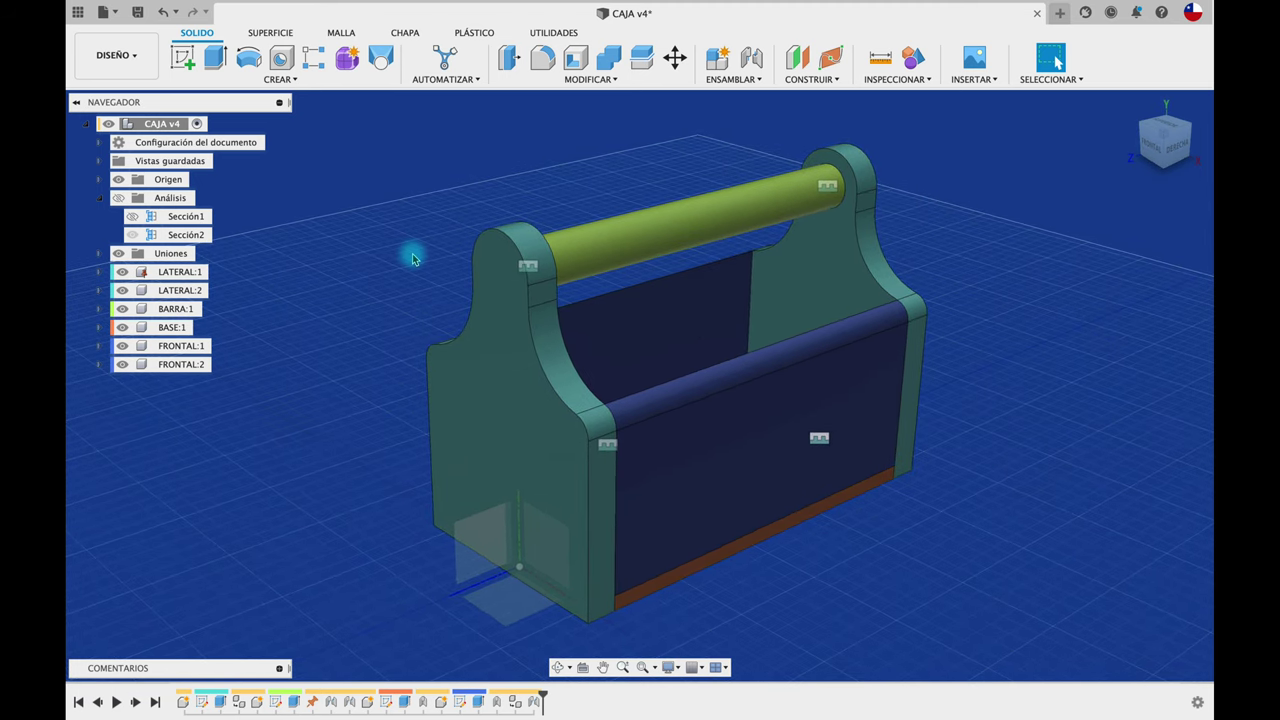